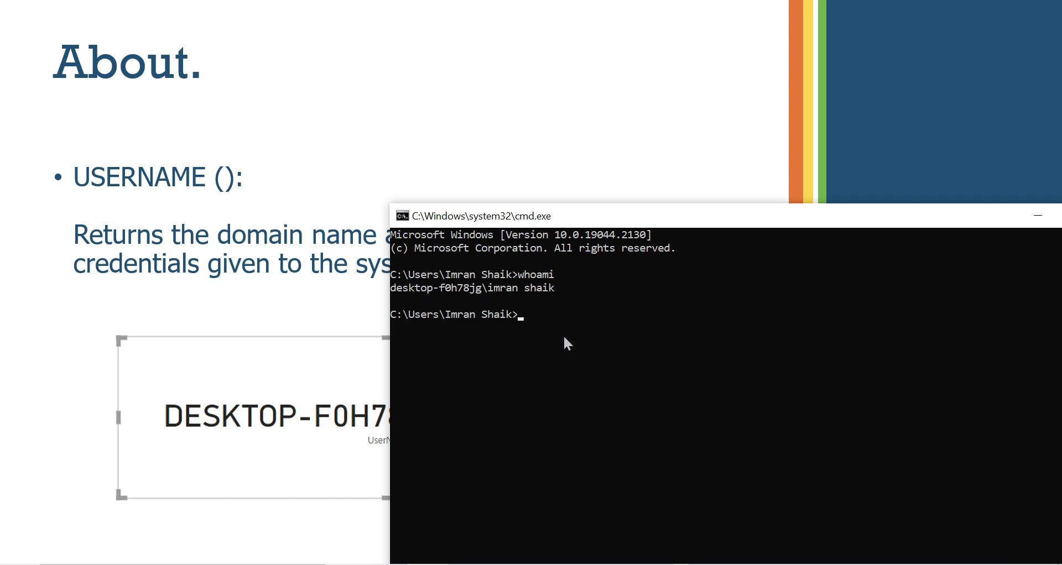
# Return to the slide show and go through the slides explaining what USERNAME() returns.
pyautogui.hotkey('alt', 'Tab')
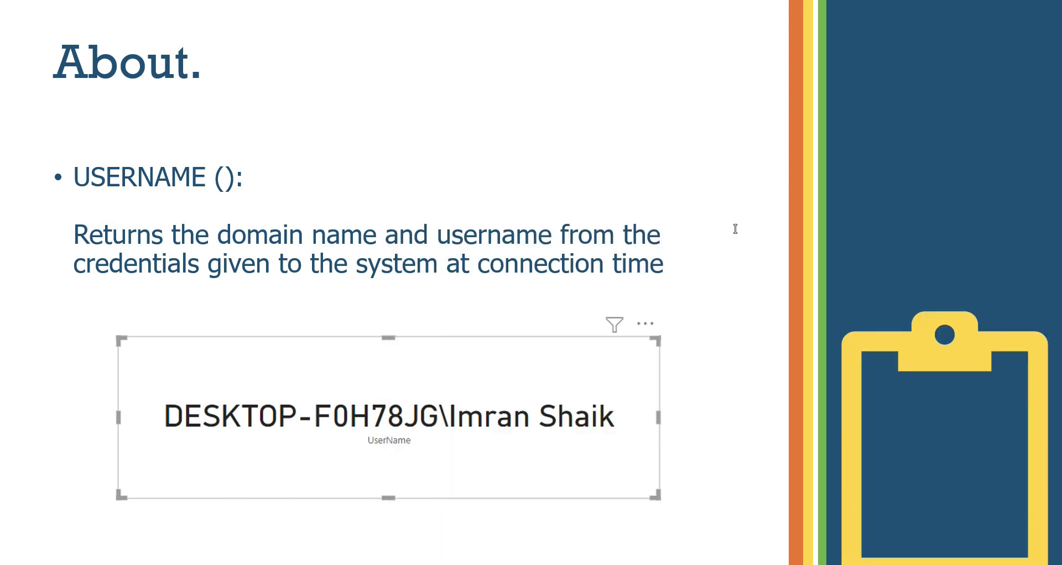
pyautogui.click(630, 156)
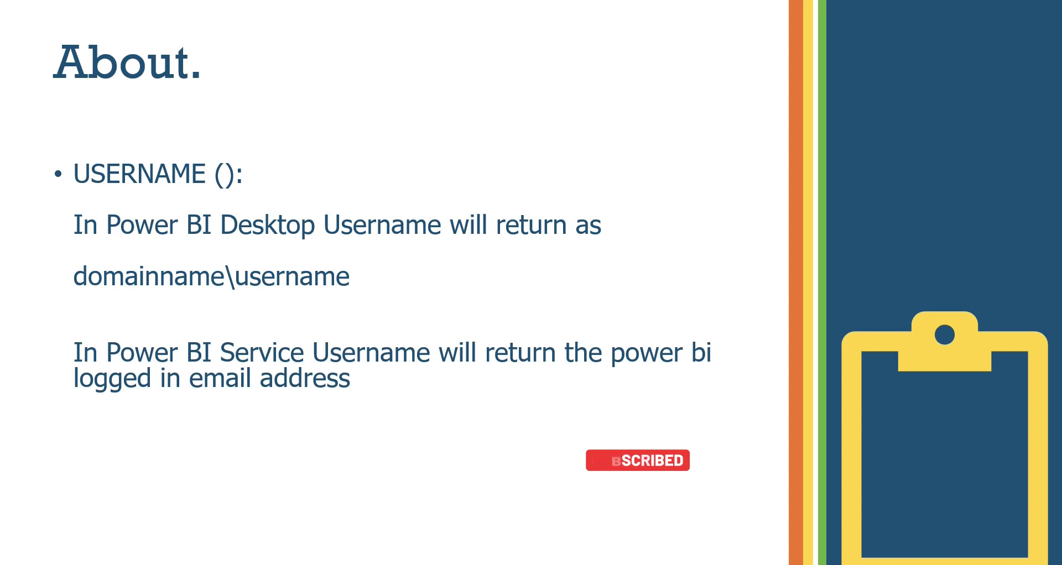
pyautogui.press('Right')
pyautogui.press('Left')
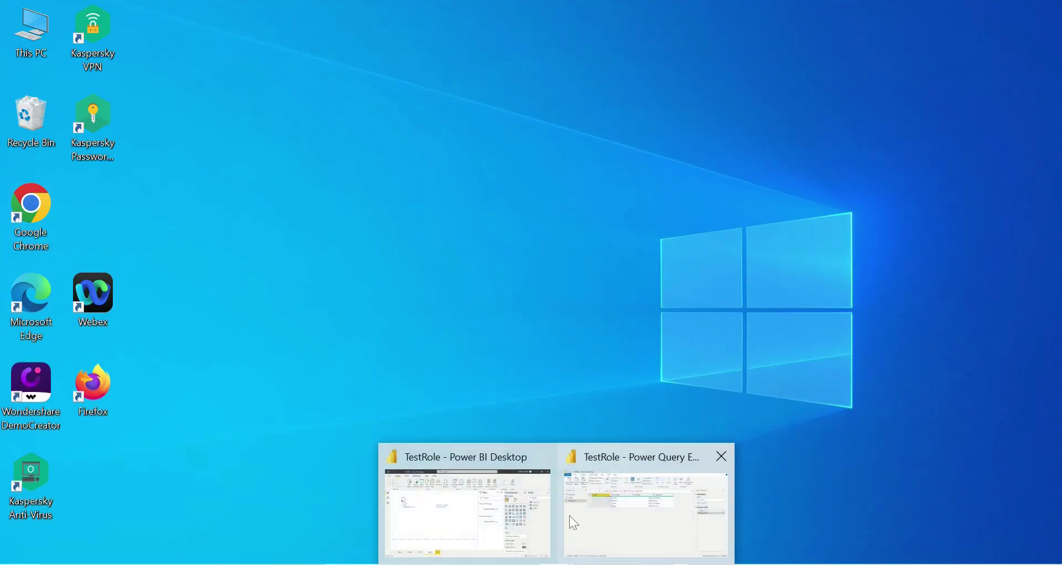
# Switch to the TestRole report in Power BI Desktop and select the UserName card on Page 2.
pyautogui.click(491, 526)
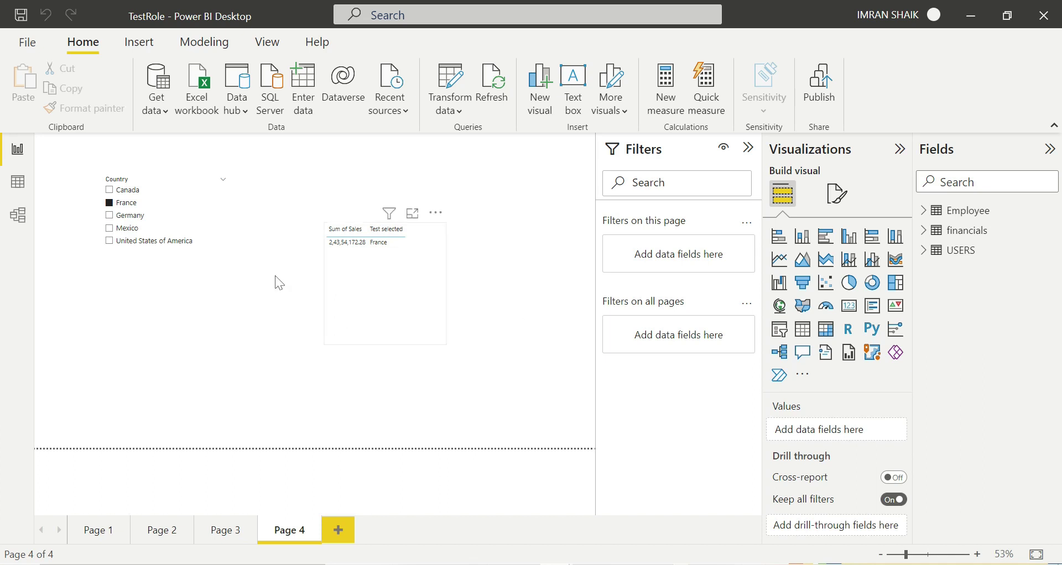
pyautogui.click(224, 541)
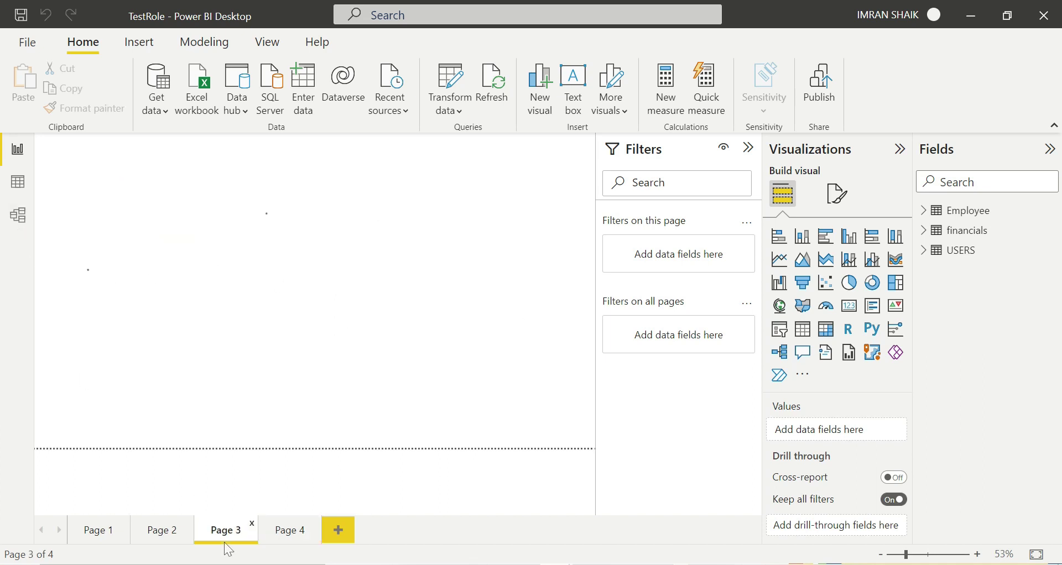
pyautogui.click(169, 532)
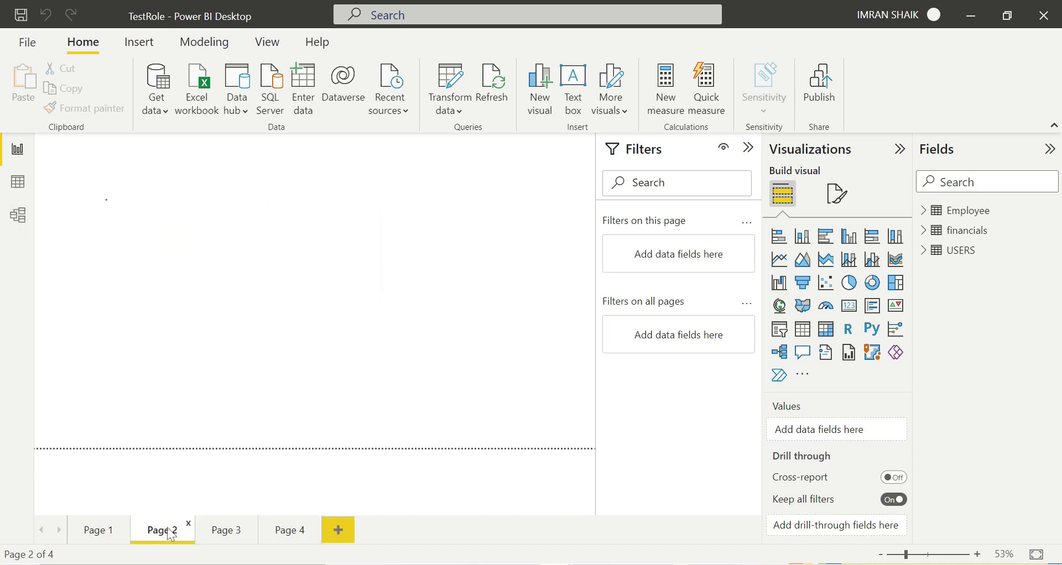
pyautogui.click(258, 275)
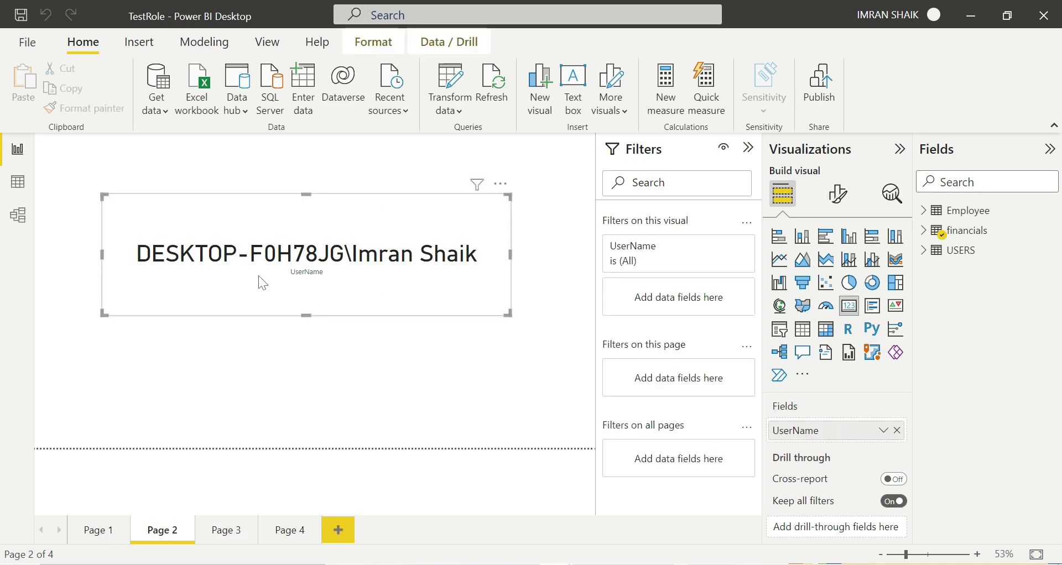
# Rename the UserName measure in the financials table to uname.
pyautogui.click(928, 234)
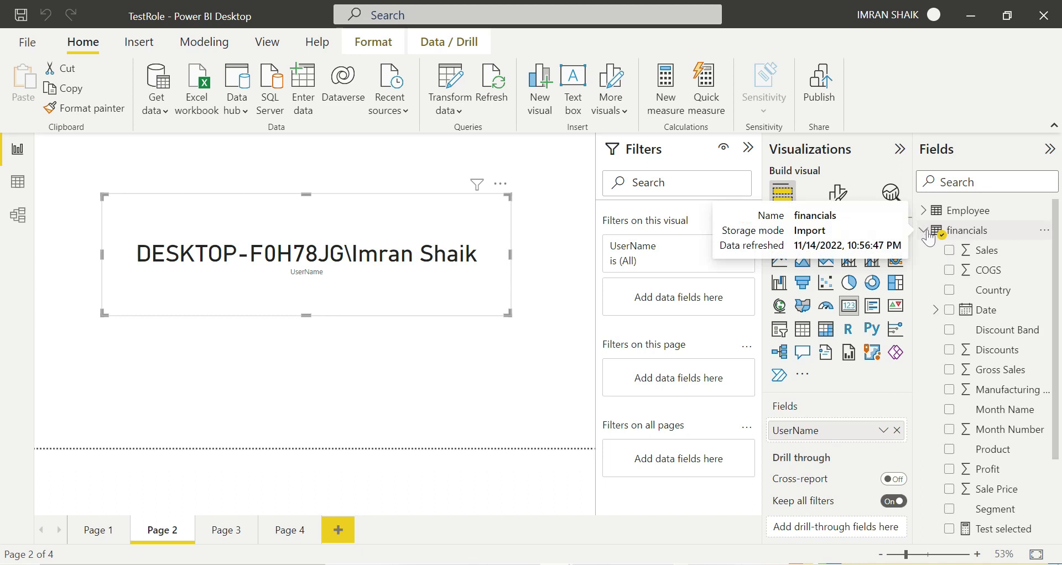
pyautogui.scroll(-3, 997, 446)
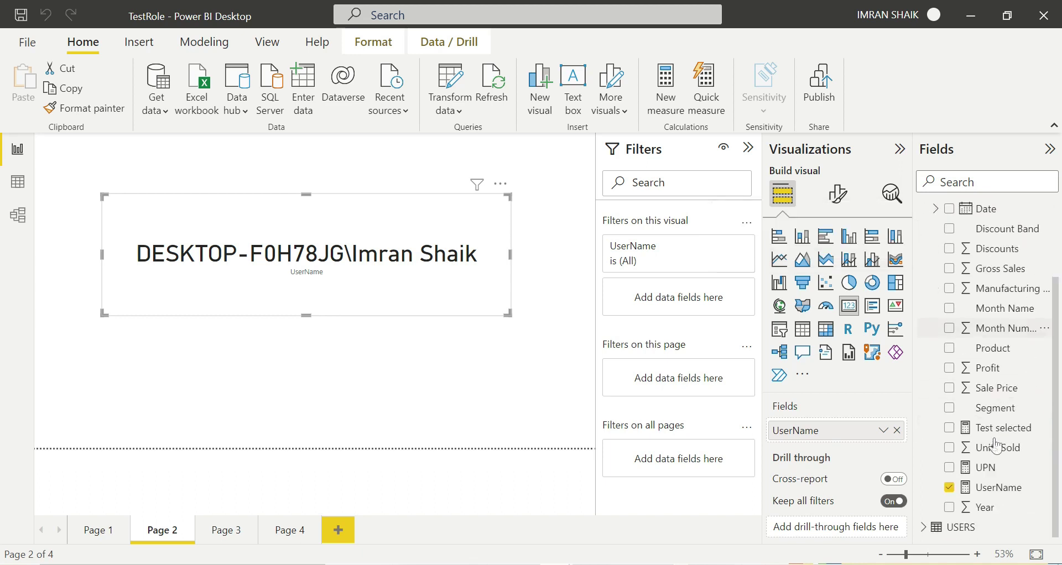
pyautogui.click(993, 487)
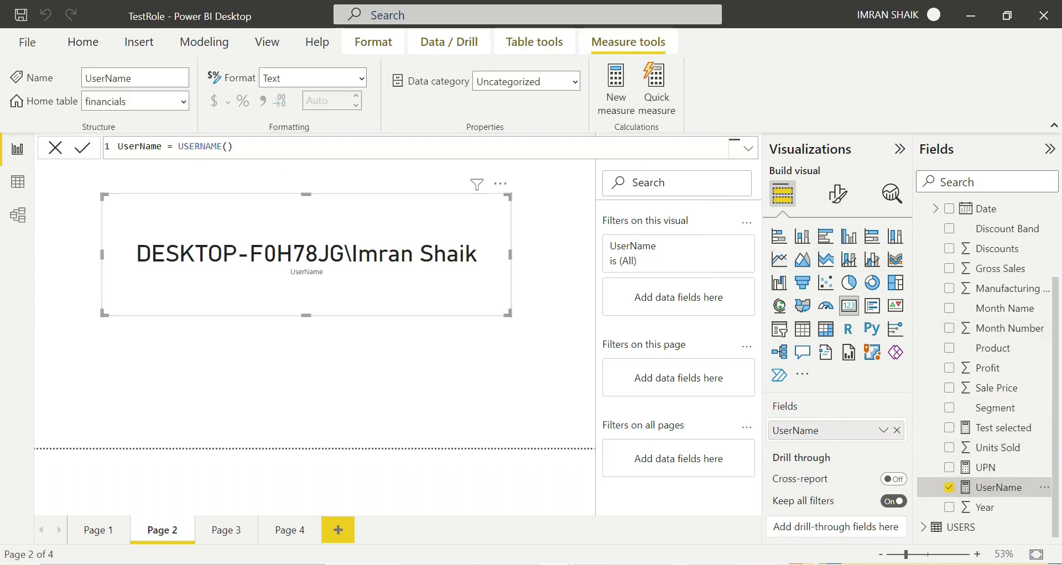
pyautogui.doubleClick(140, 146)
pyautogui.press('BackSpace')
pyautogui.write('uname')
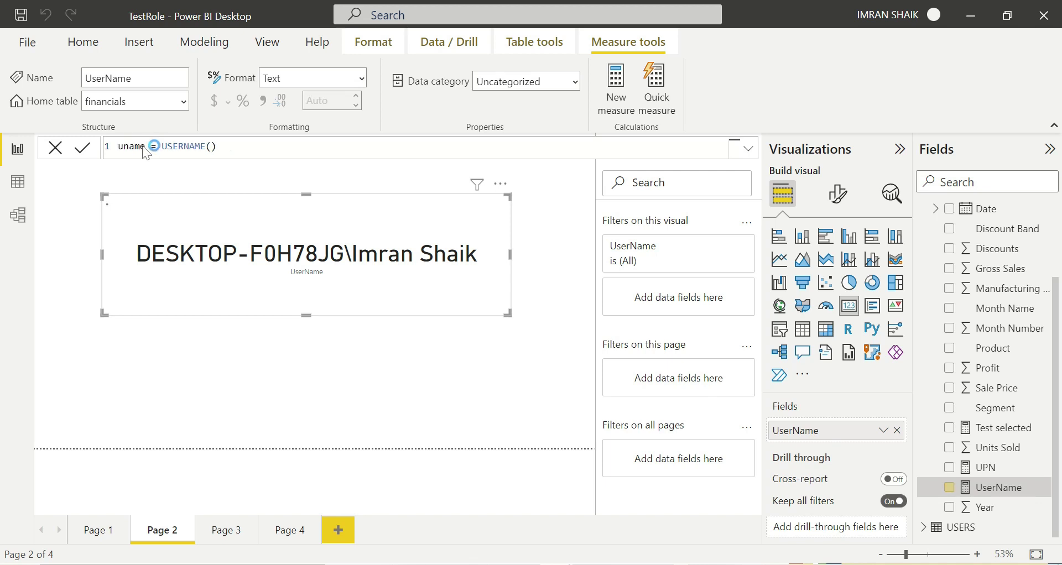
pyautogui.press('Return')
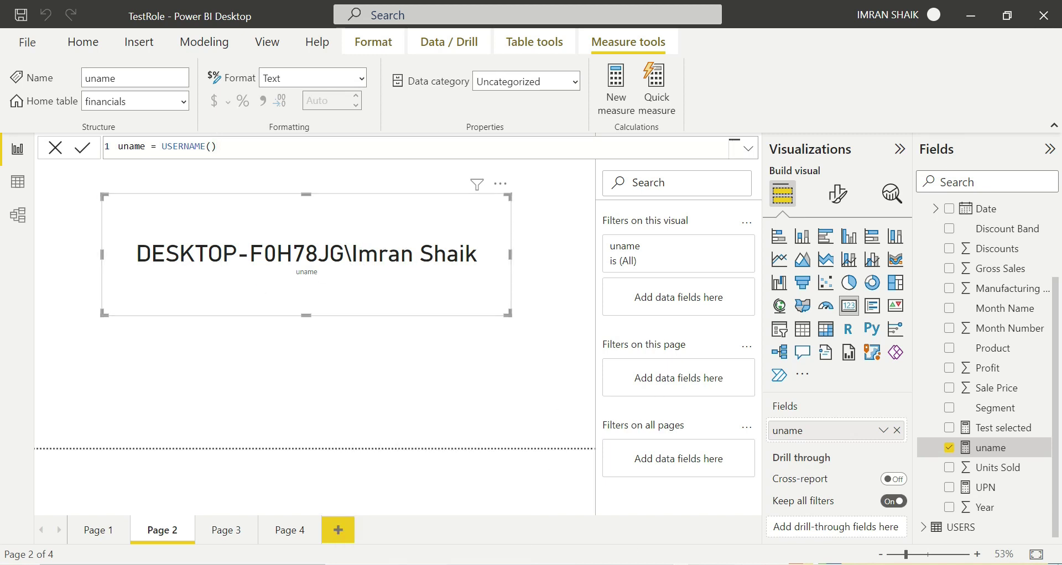
# Bring up the Command Prompt to compare its whoami output with the uname card, and dismiss it.
pyautogui.hotkey('alt', 'Tab')
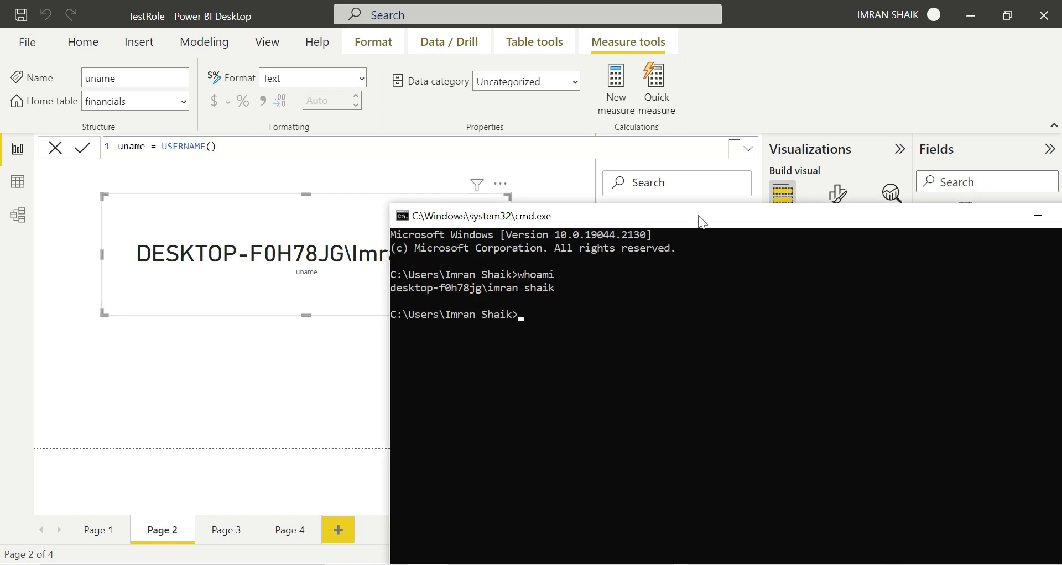
pyautogui.moveTo(702, 221); pyautogui.dragTo(382, 263)
pyautogui.click(794, 262)
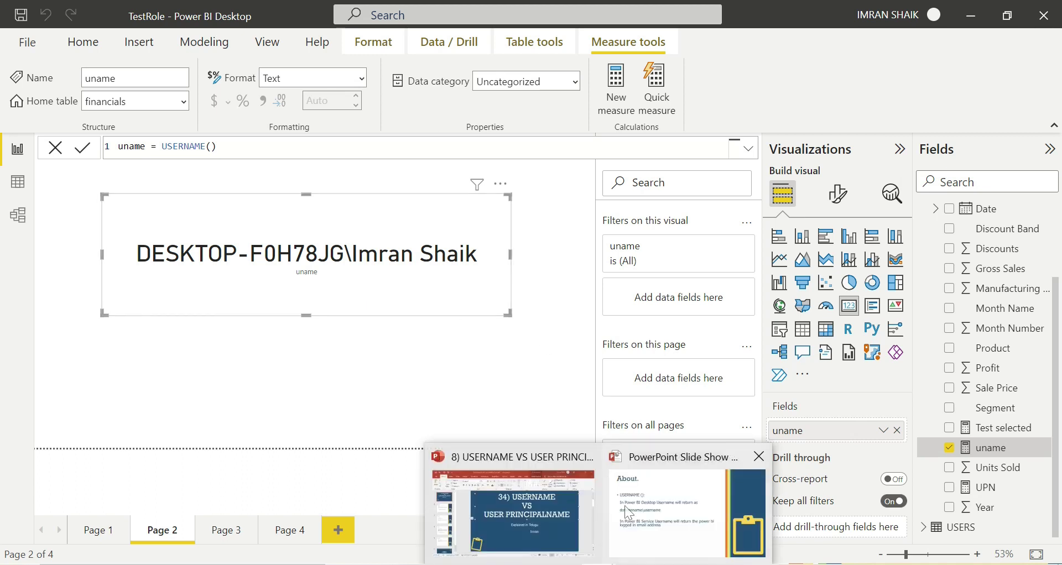
# Switch to the PowerPoint deck and review slide 3 on USERNAME() in Power BI Desktop and Service.
pyautogui.click(522, 517)
pyautogui.click(63, 320)
pyautogui.click(75, 385)
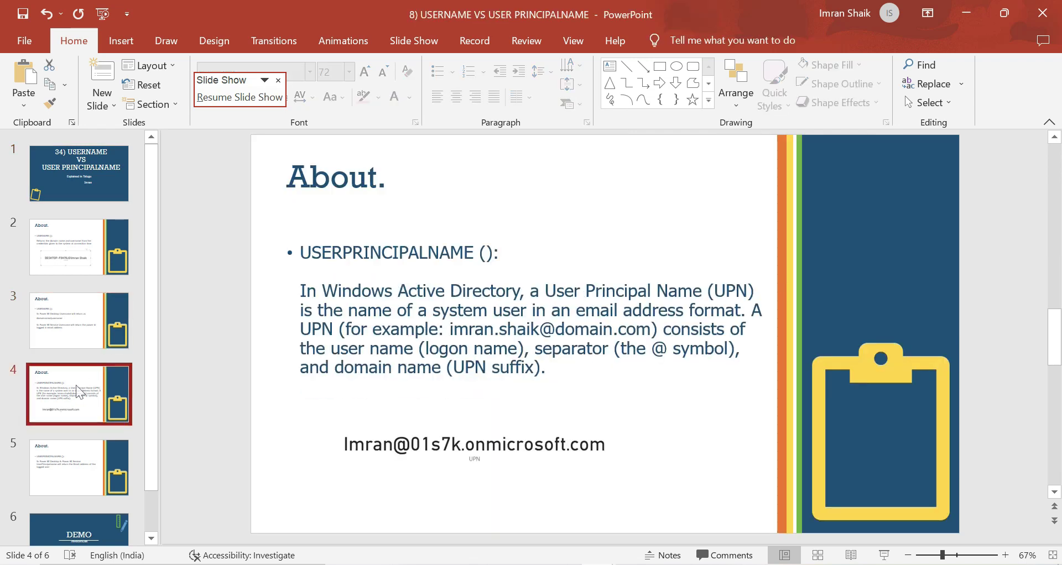
pyautogui.click(75, 335)
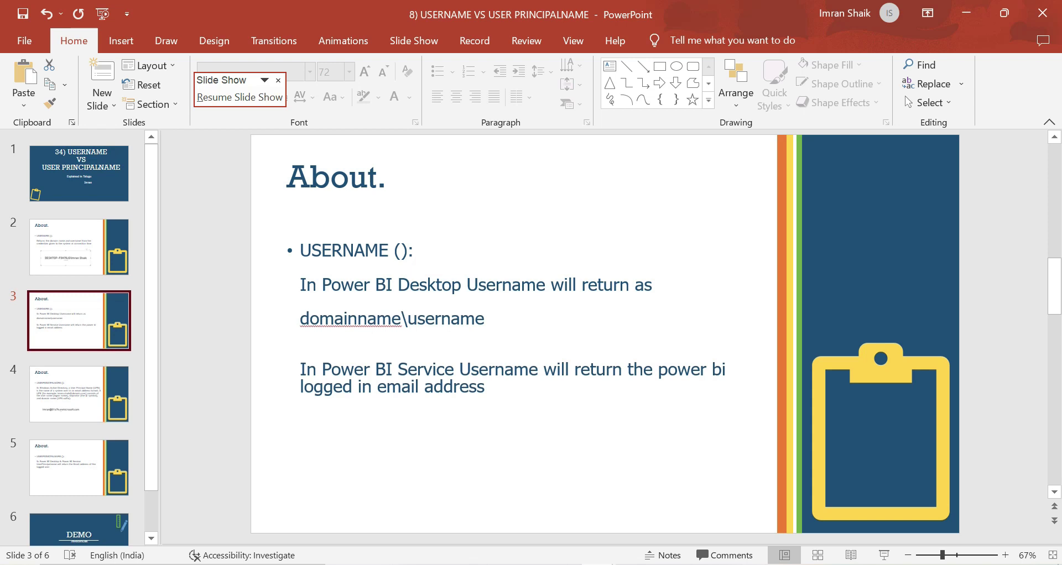
# Switch to Power BI Desktop and check the signed-in account's details against the uname card.
pyautogui.click(499, 532)
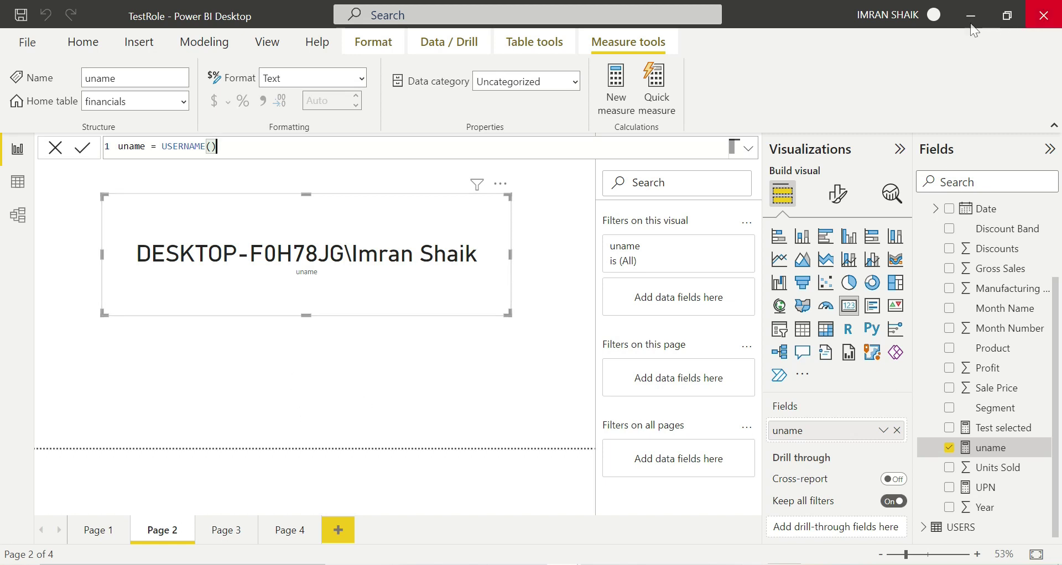
pyautogui.click(933, 16)
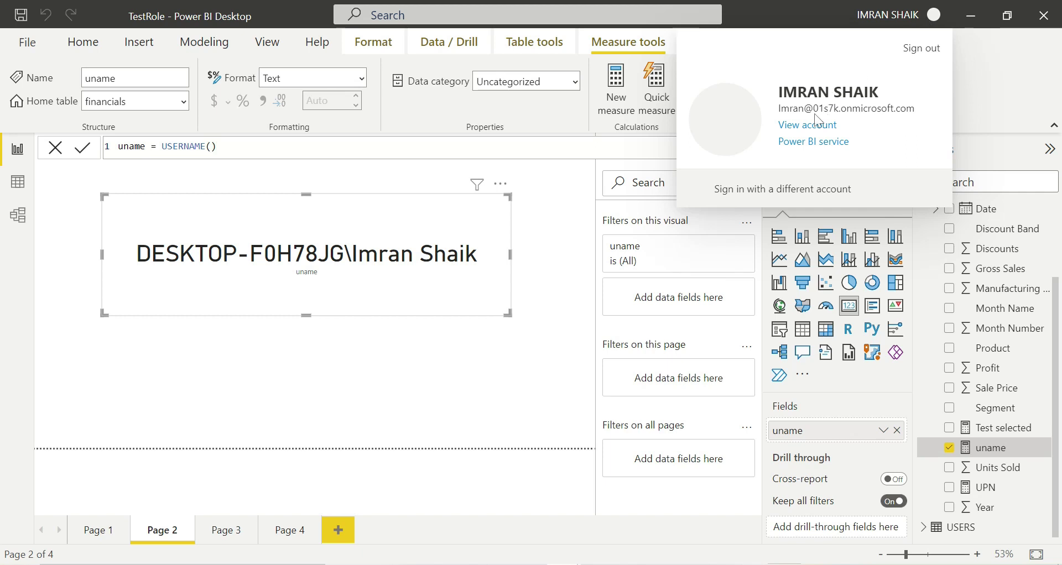
pyautogui.click(410, 356)
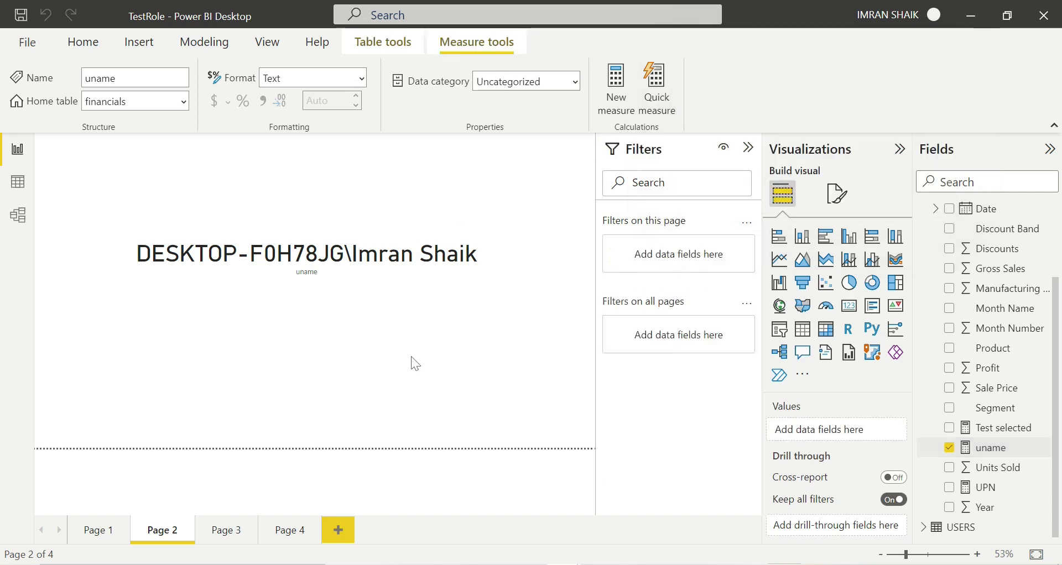
pyautogui.click(355, 286)
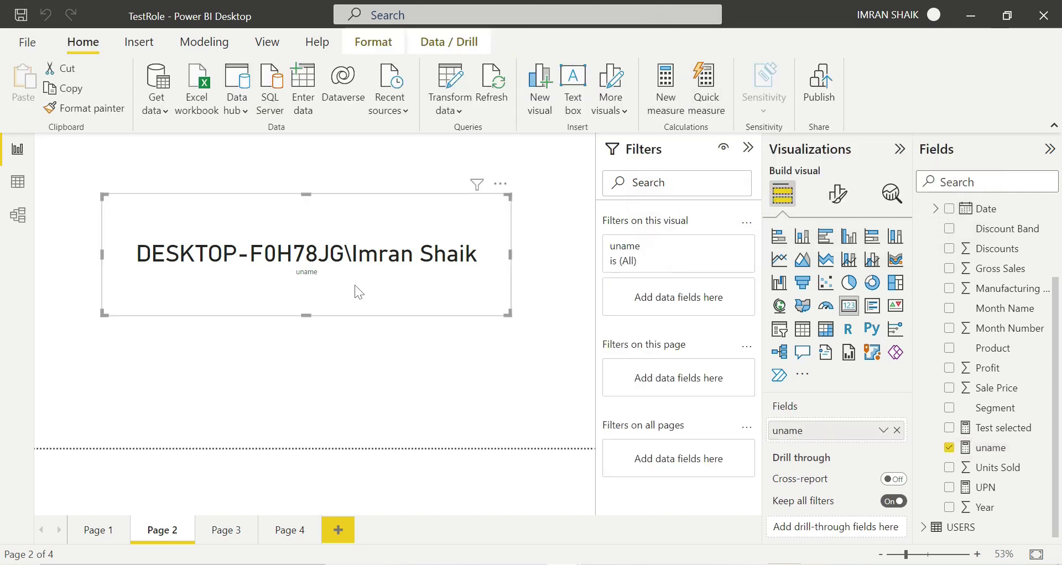
# Return to PowerPoint, show slide 4 on USERPRINCIPALNAME() and compare its UPN example picture with the uname card.
pyautogui.click(975, 12)
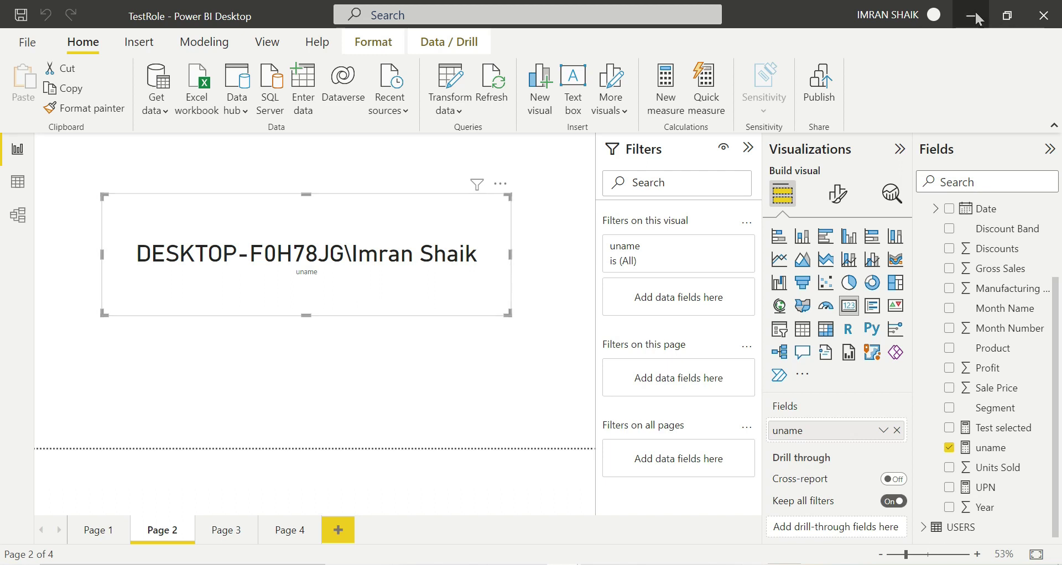
pyautogui.click(98, 421)
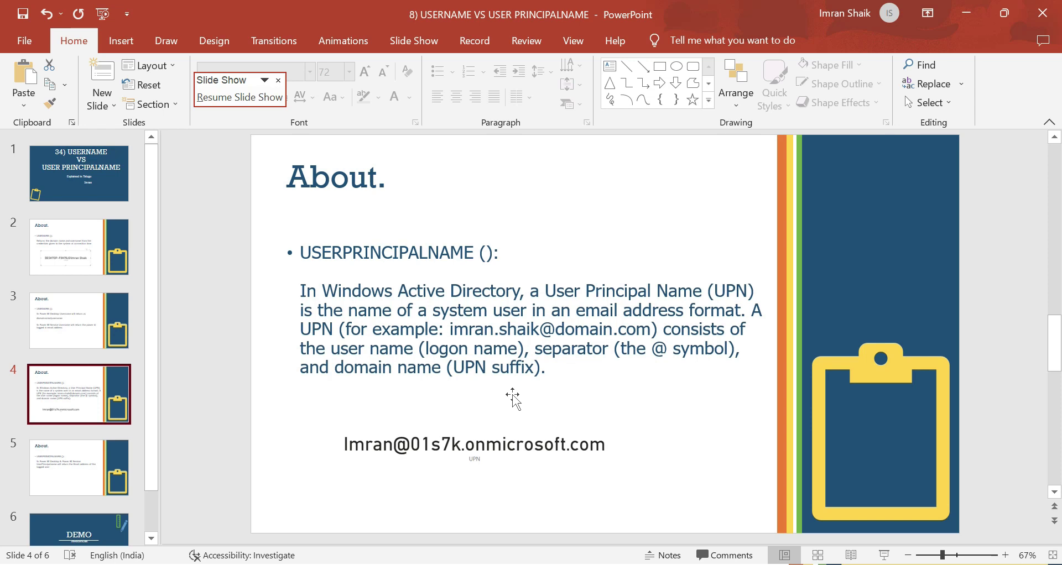
pyautogui.hotkey('alt', 'Tab')
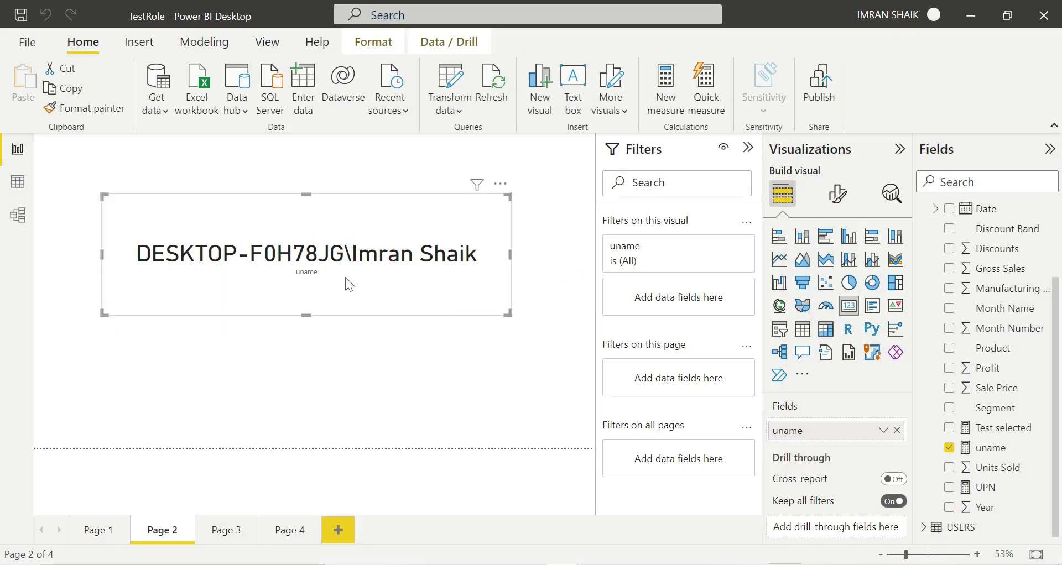
pyautogui.hotkey('alt', 'Tab')
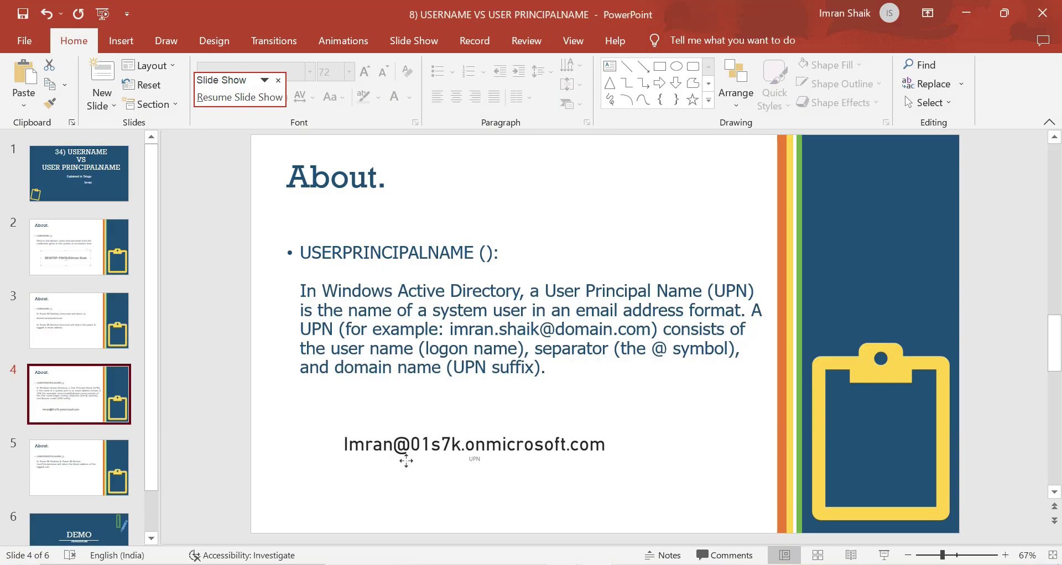
pyautogui.click(406, 460)
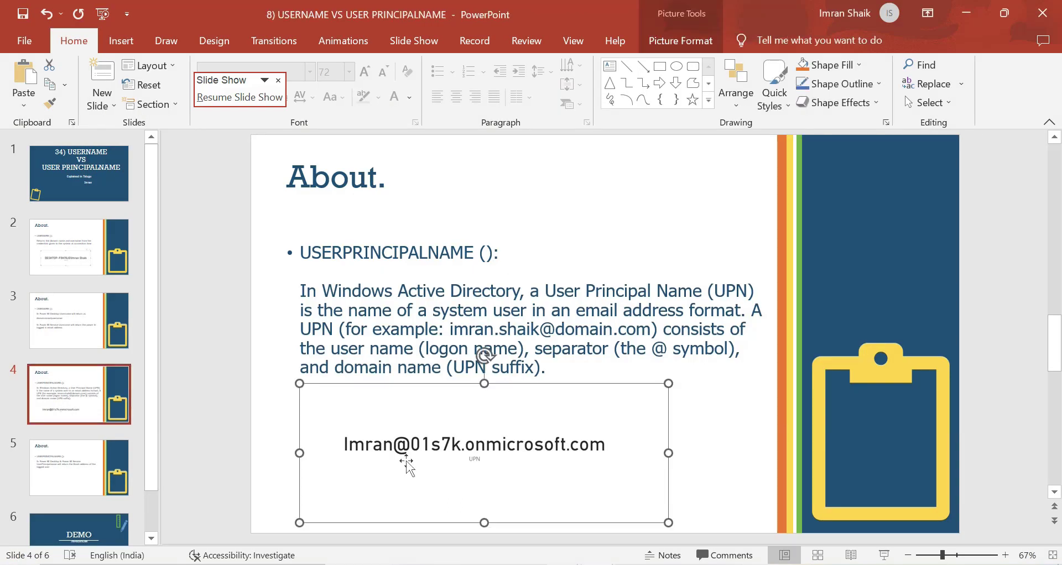
# Switch to Power BI Desktop and add a card showing the UPN measure below the uname card on Page 2.
pyautogui.hotkey('alt', 'Tab')
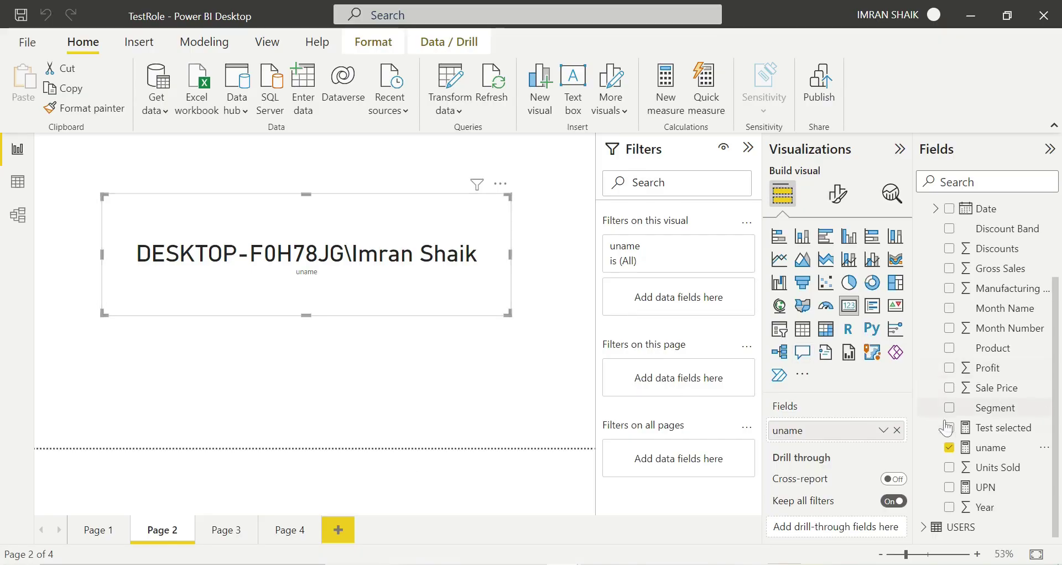
pyautogui.click(457, 393)
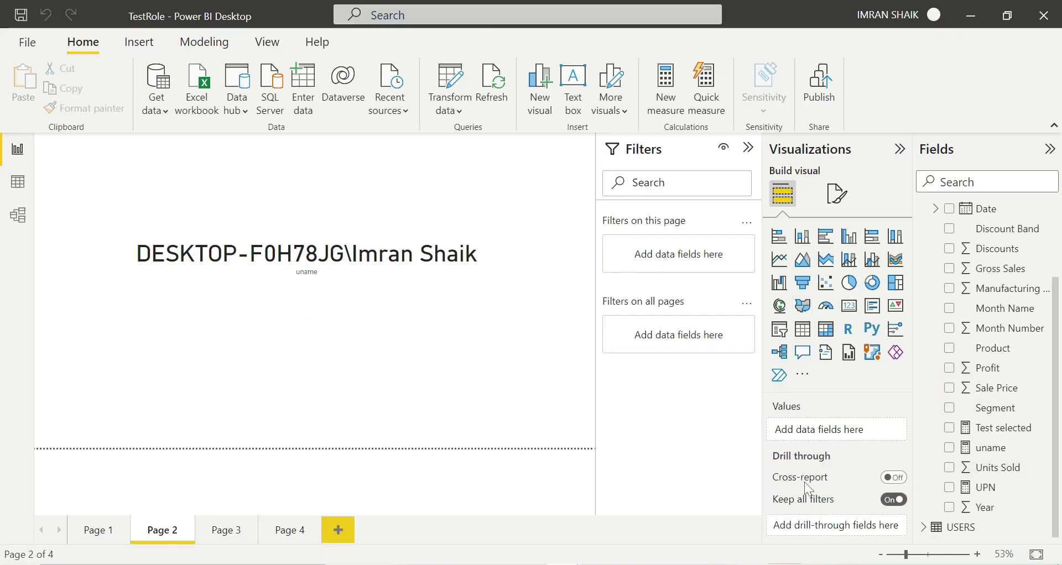
pyautogui.click(849, 305)
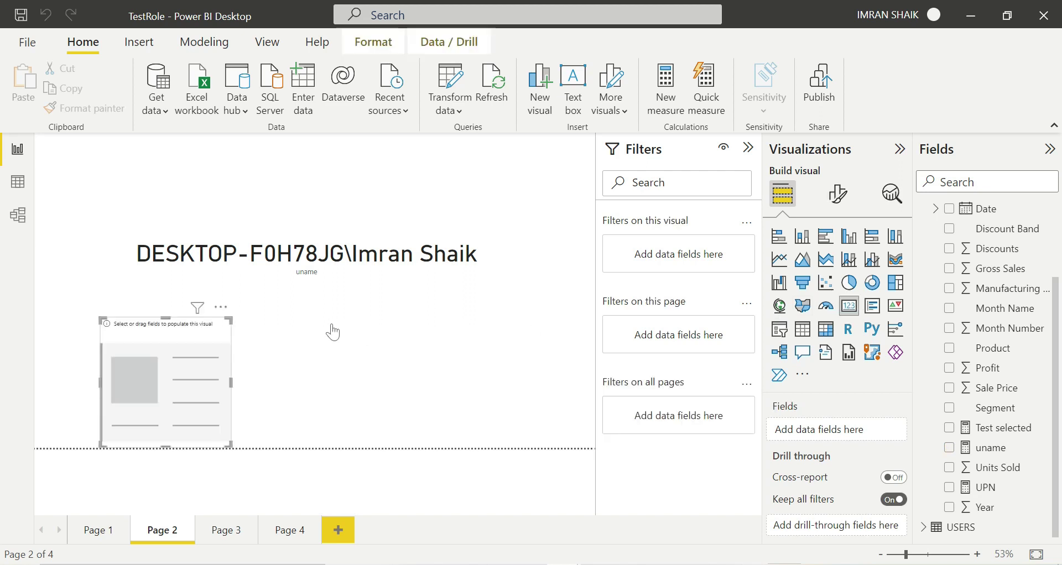
pyautogui.moveTo(994, 489); pyautogui.dragTo(194, 381)
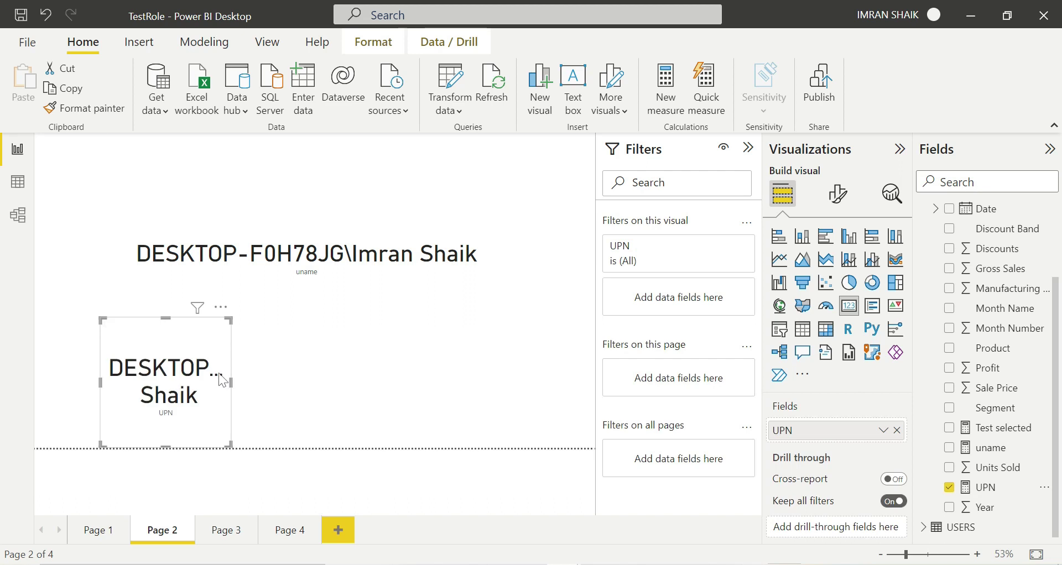
# Widen the UPN card to match the width of the uname card above it.
pyautogui.click(233, 383)
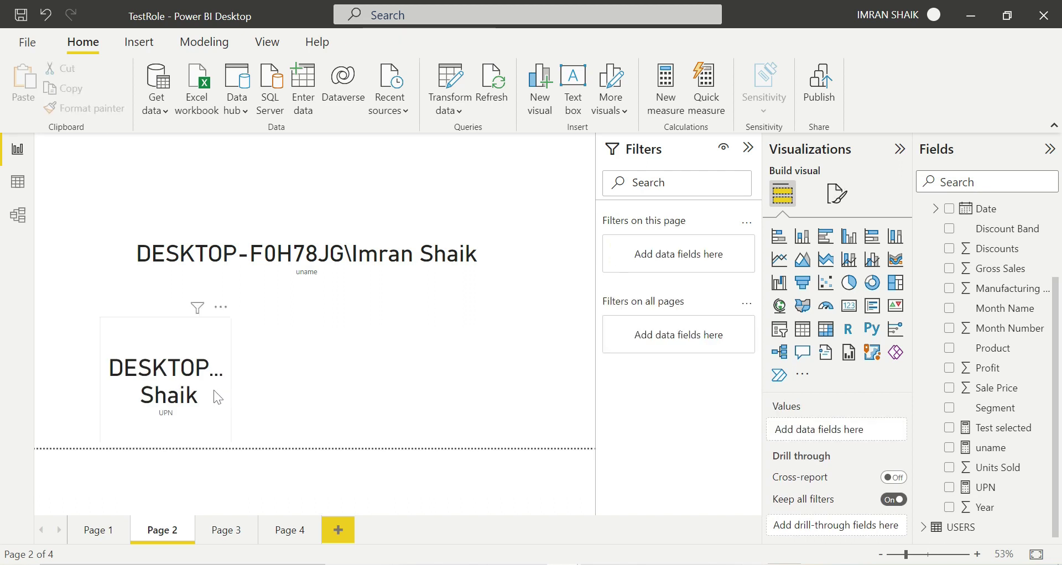
pyautogui.click(221, 388)
pyautogui.moveTo(232, 383); pyautogui.dragTo(509, 402)
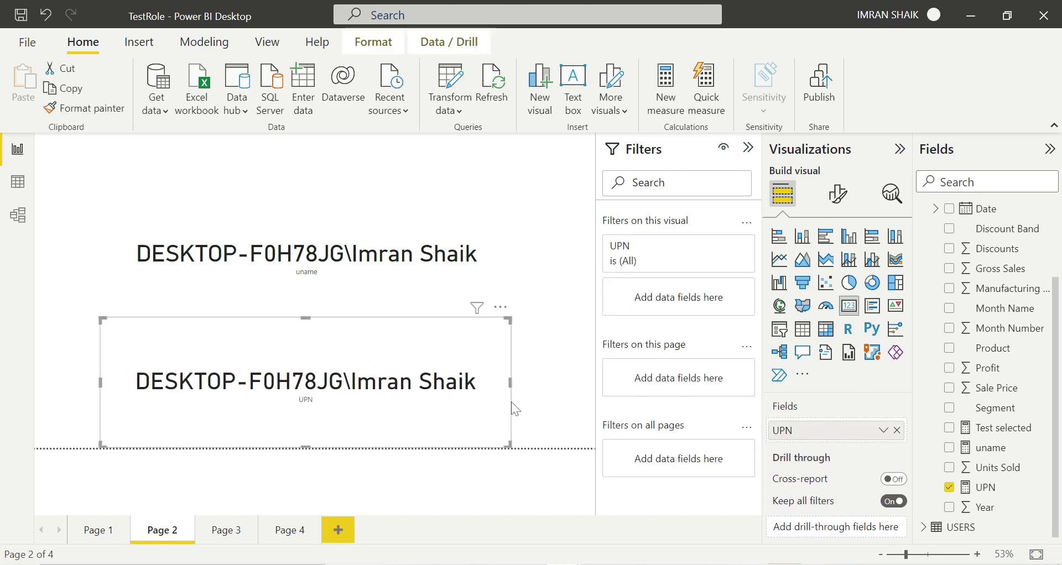
# Display the UPN measure's formula and compare its card with the USERPRINCIPALNAME() example on slide 4 in PowerPoint.
pyautogui.click(992, 489)
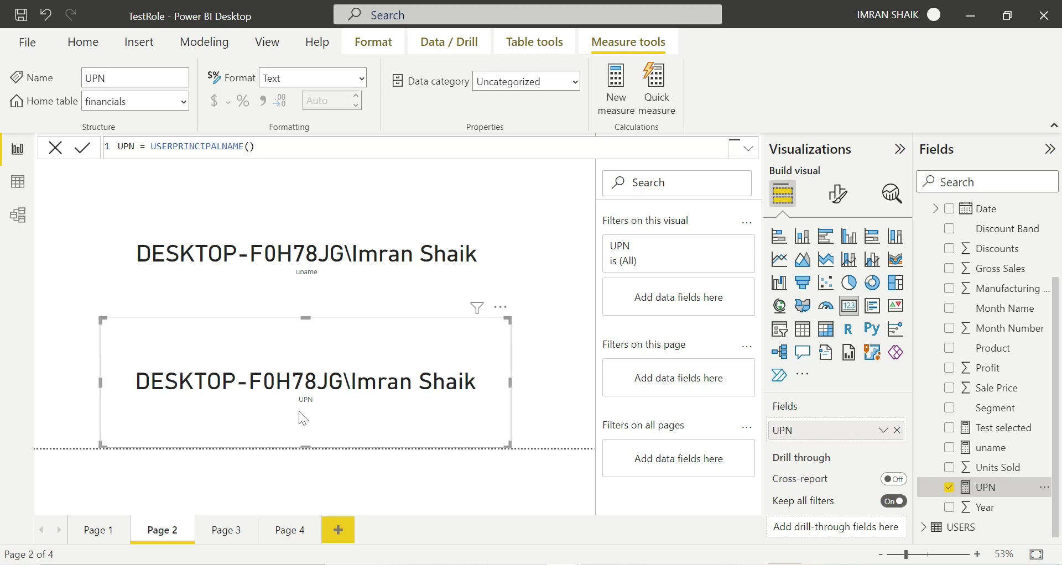
pyautogui.hotkey('alt', 'Tab')
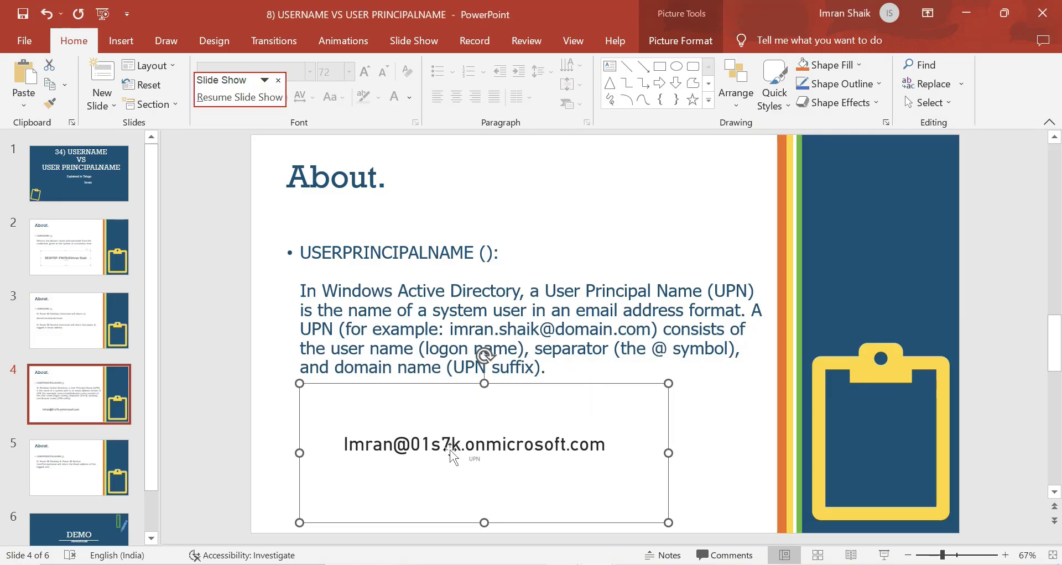
pyautogui.hotkey('alt', 'Tab')
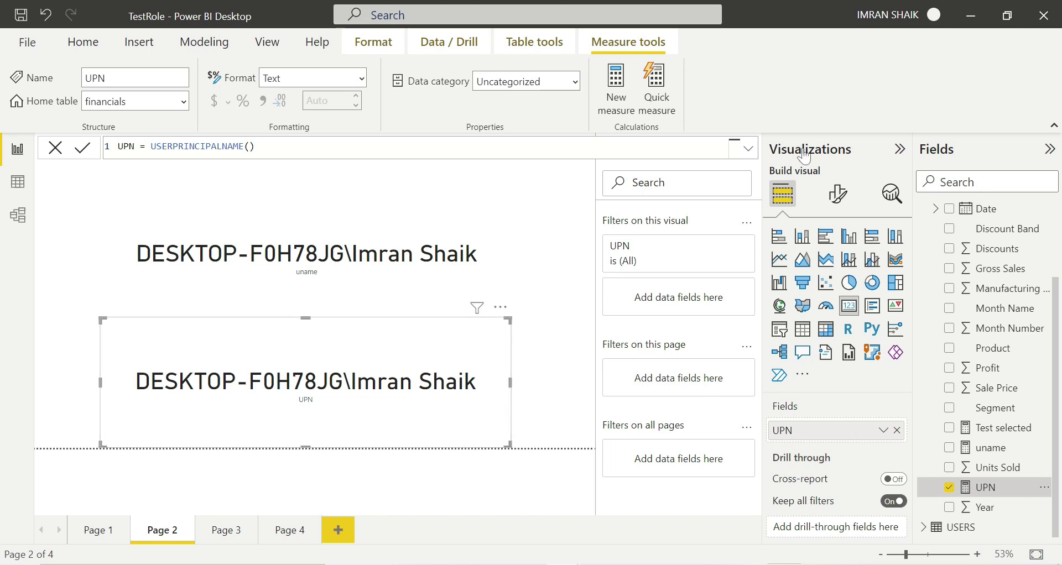
pyautogui.moveTo(562, 564)
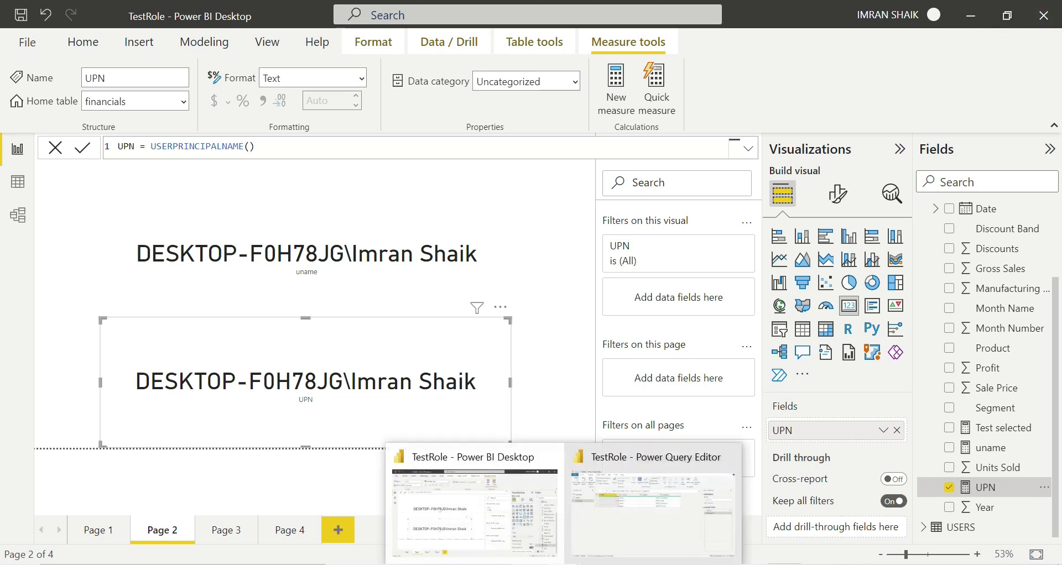
# Show slide 5 on USERPRINCIPALNAME() in PowerPoint, then return to the report in Power BI Desktop.
pyautogui.click(498, 492)
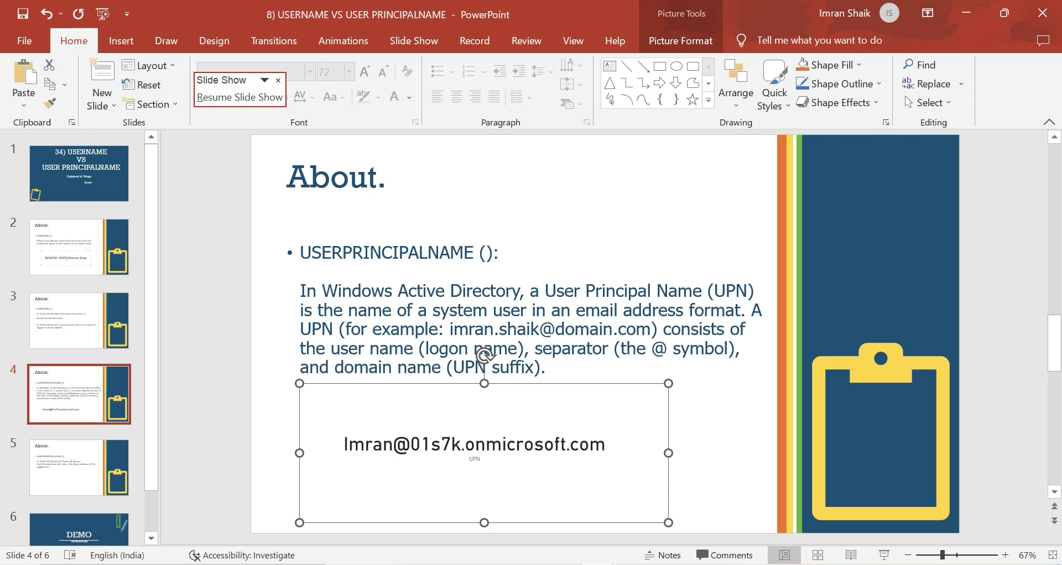
pyautogui.click(84, 459)
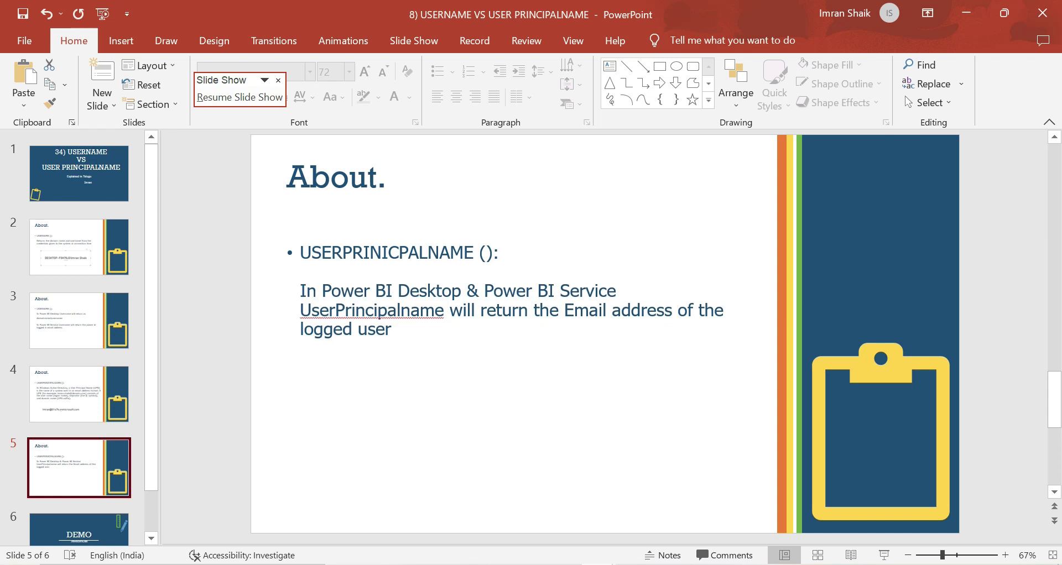
pyautogui.click(966, 13)
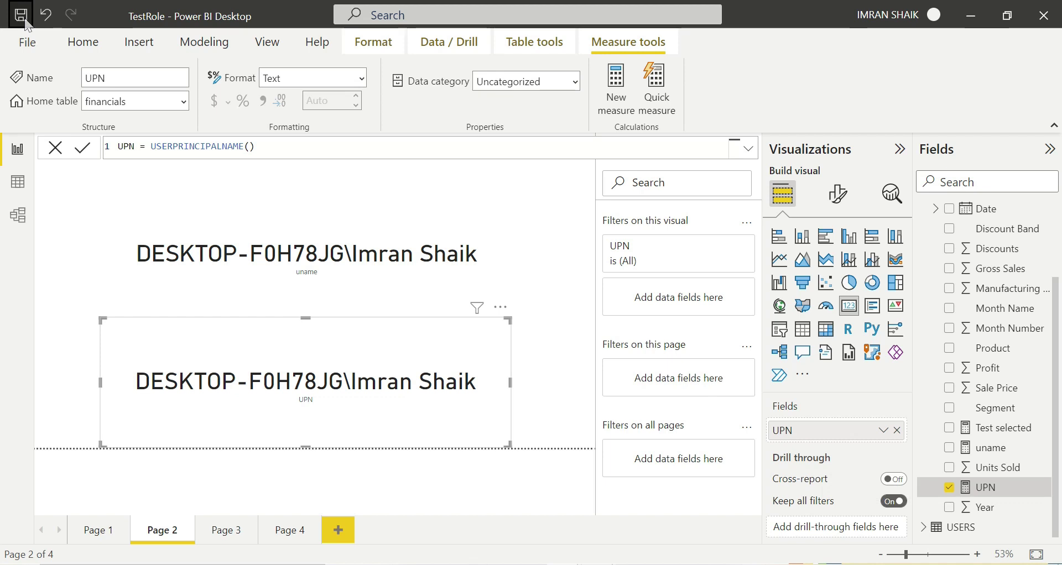
# Publish the TestRole report to the SampleTest workspace.
pyautogui.click(81, 47)
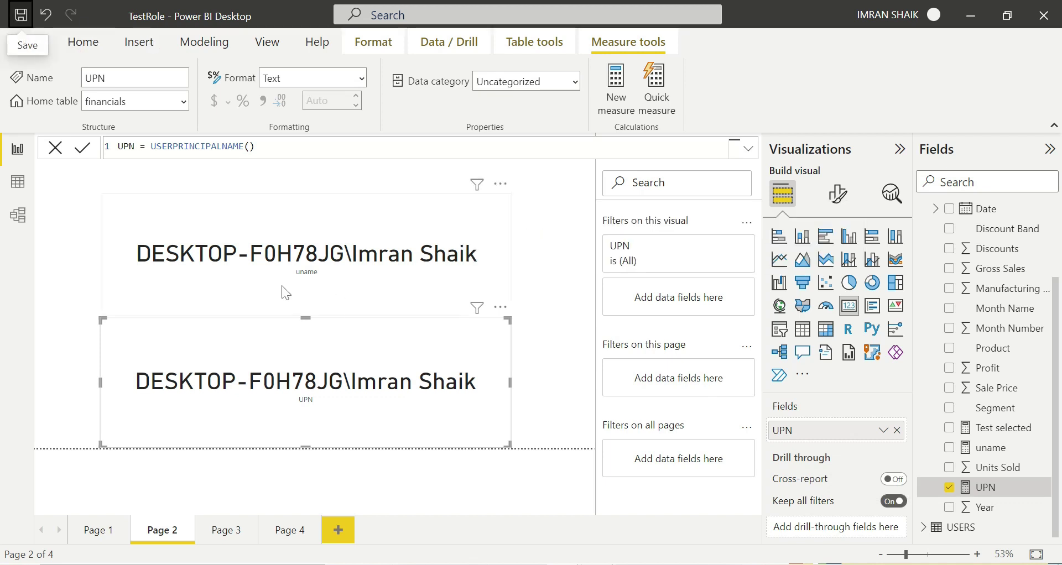
pyautogui.click(252, 404)
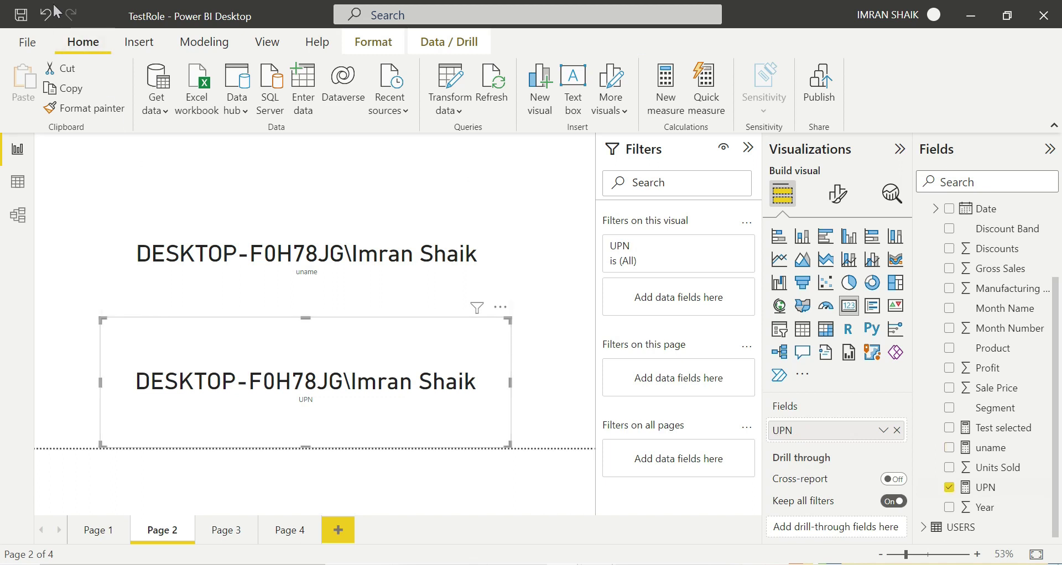
pyautogui.click(826, 81)
pyautogui.click(821, 79)
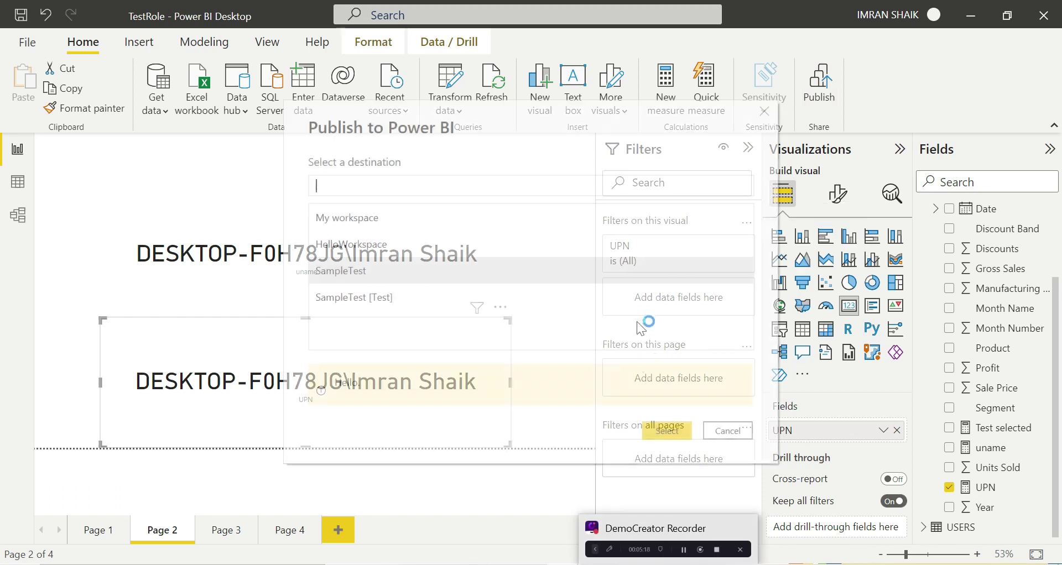
pyautogui.press('Escape')
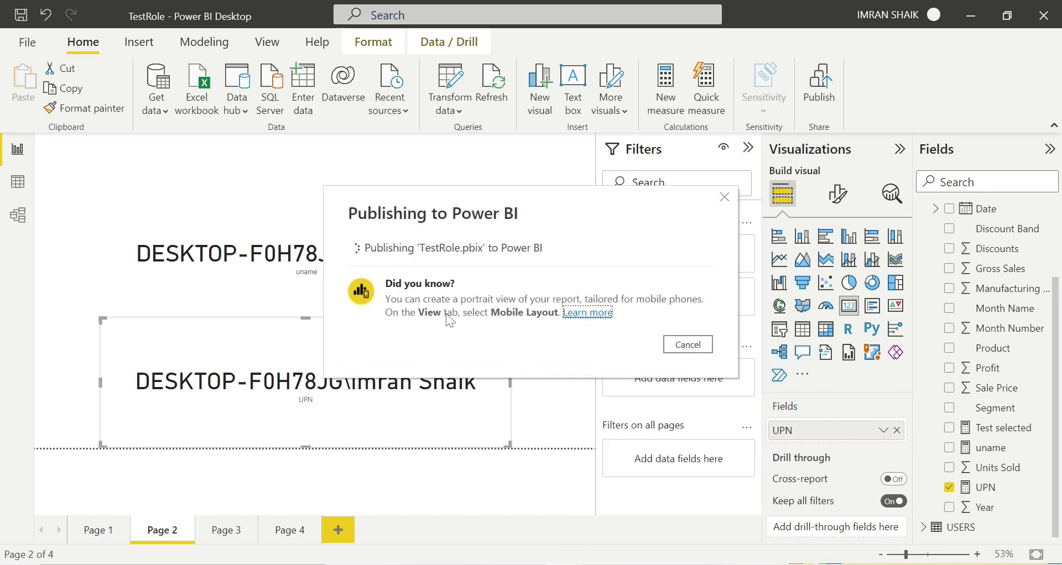
pyautogui.click(600, 374)
# Switch to the Power BI service in the browser, reload its home page and open the SampleTest workspace.
pyautogui.moveTo(435, 561)
pyautogui.click(435, 561)
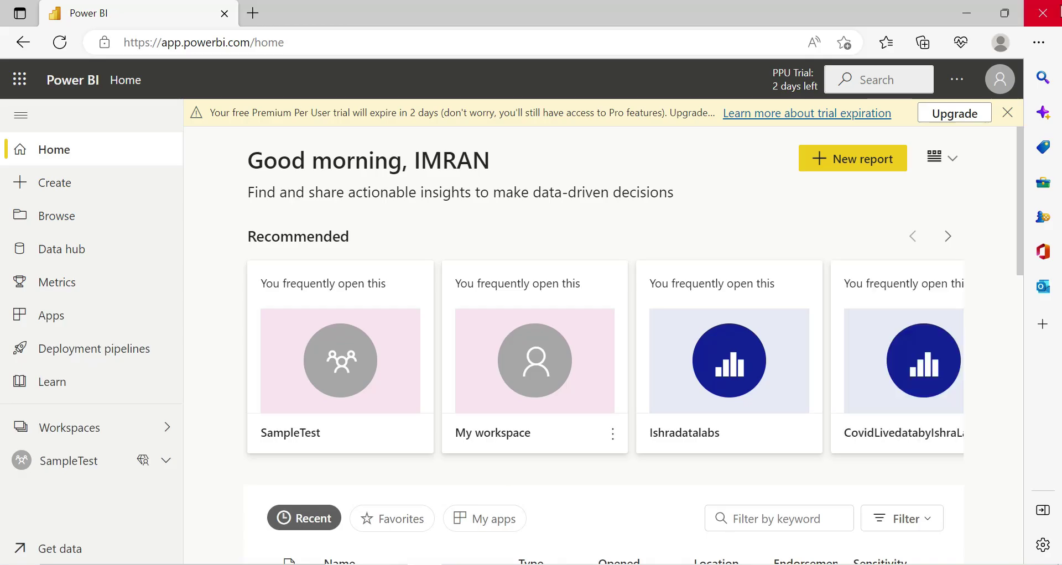
pyautogui.click(969, 13)
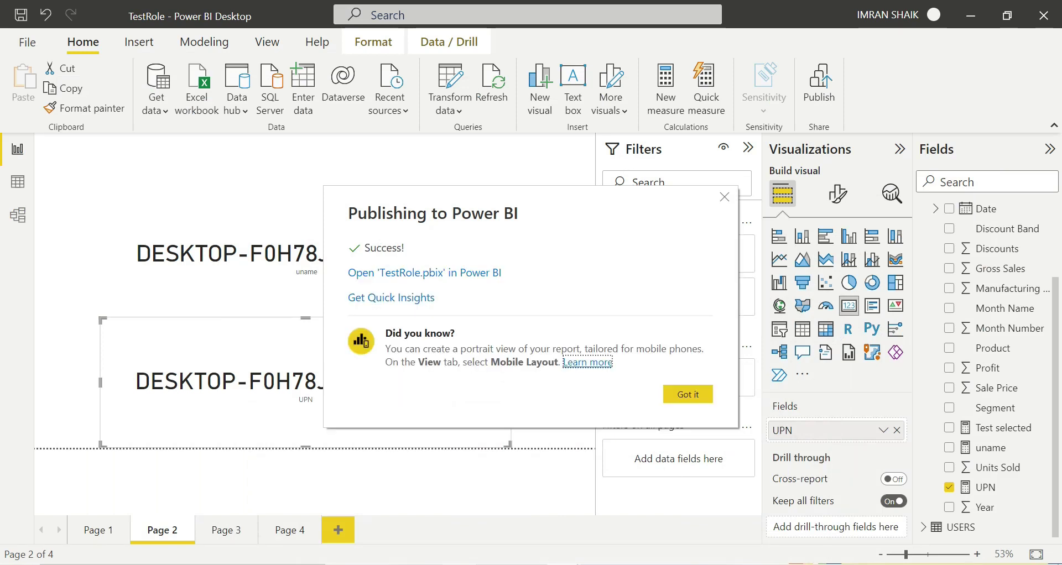
pyautogui.hotkey('alt', 'Tab')
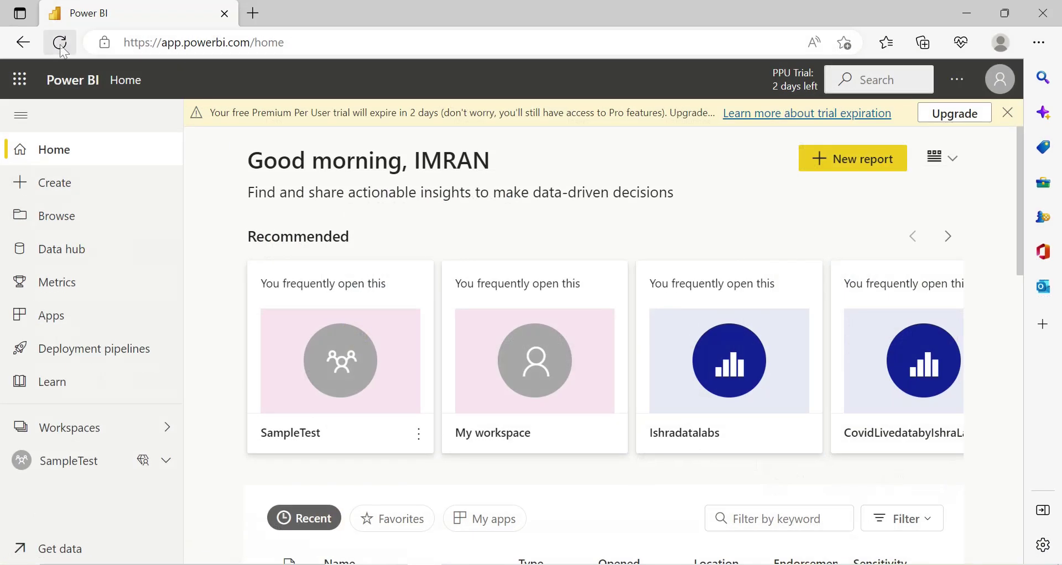
pyautogui.click(60, 45)
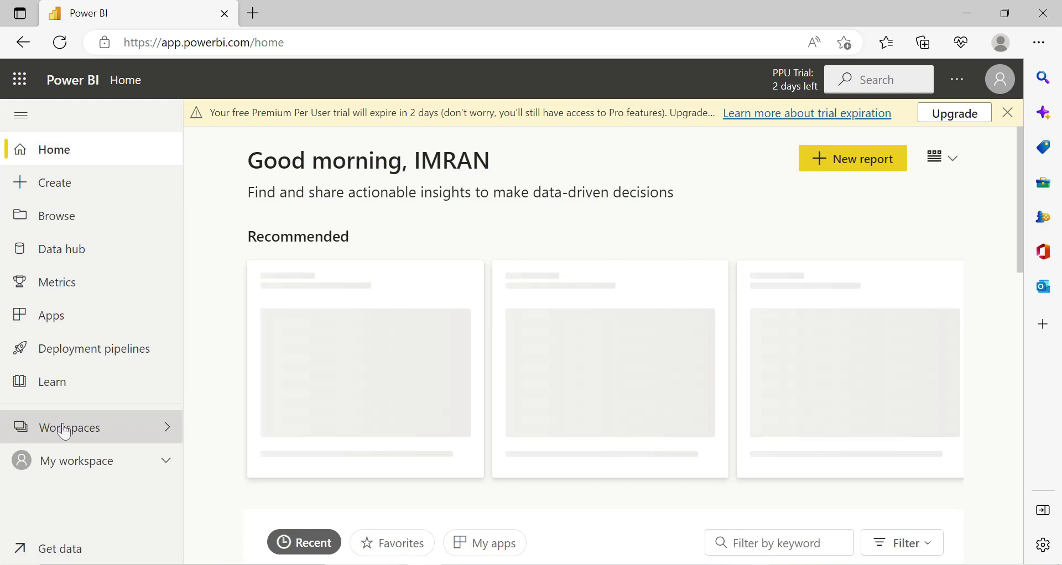
pyautogui.click(72, 427)
pyautogui.click(240, 255)
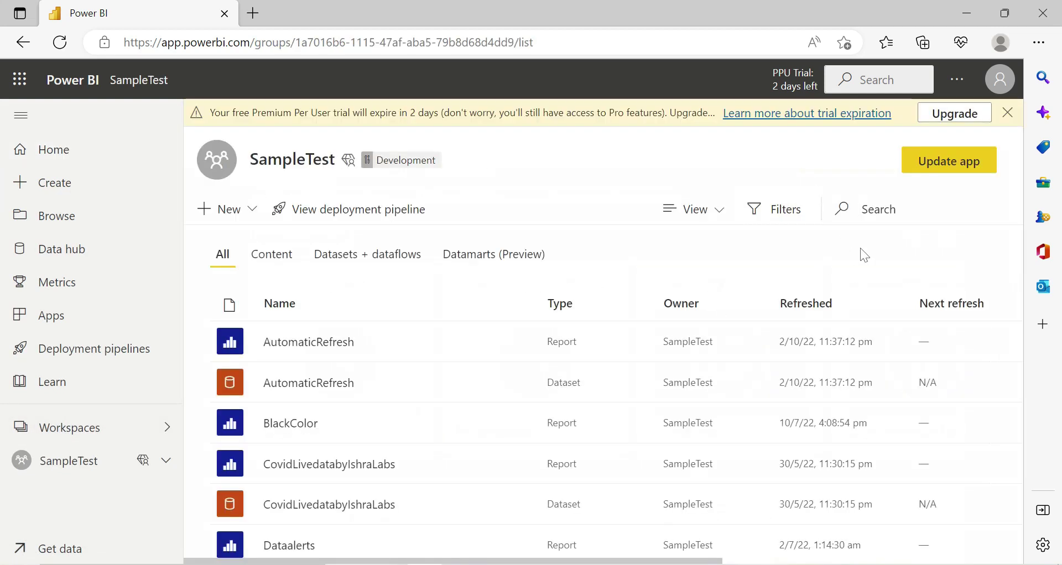
# Try searching the SampleTest workspace for "test role" and for "test".
pyautogui.write('test')
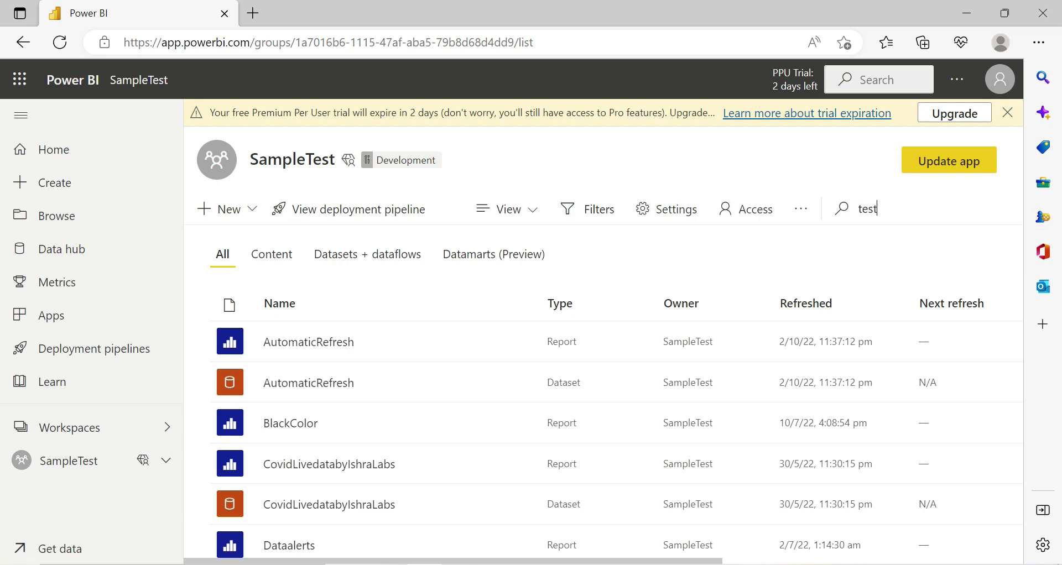
pyautogui.write(' role')
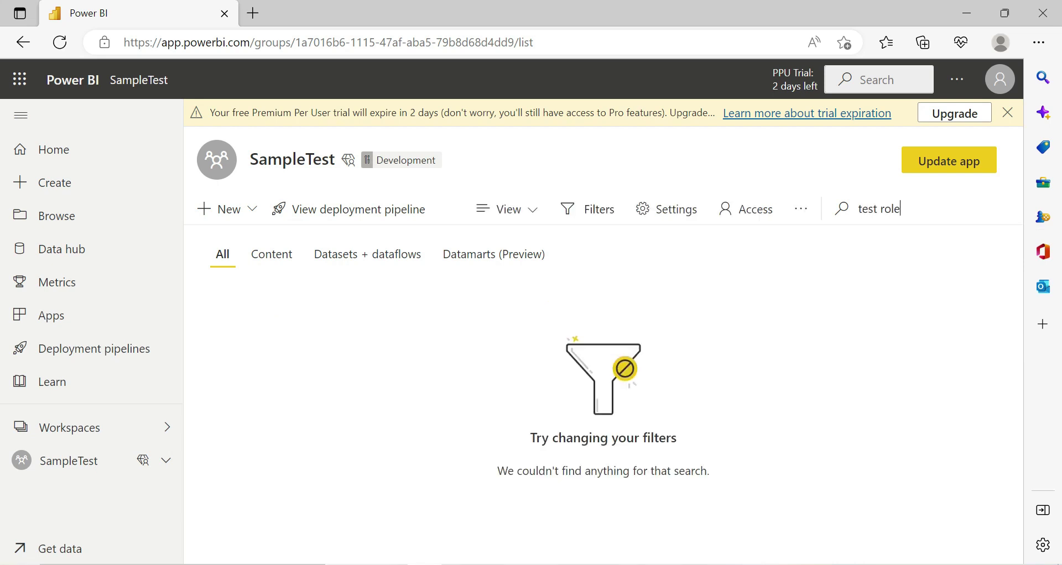
pyautogui.hotkey('ctrl', 'a')
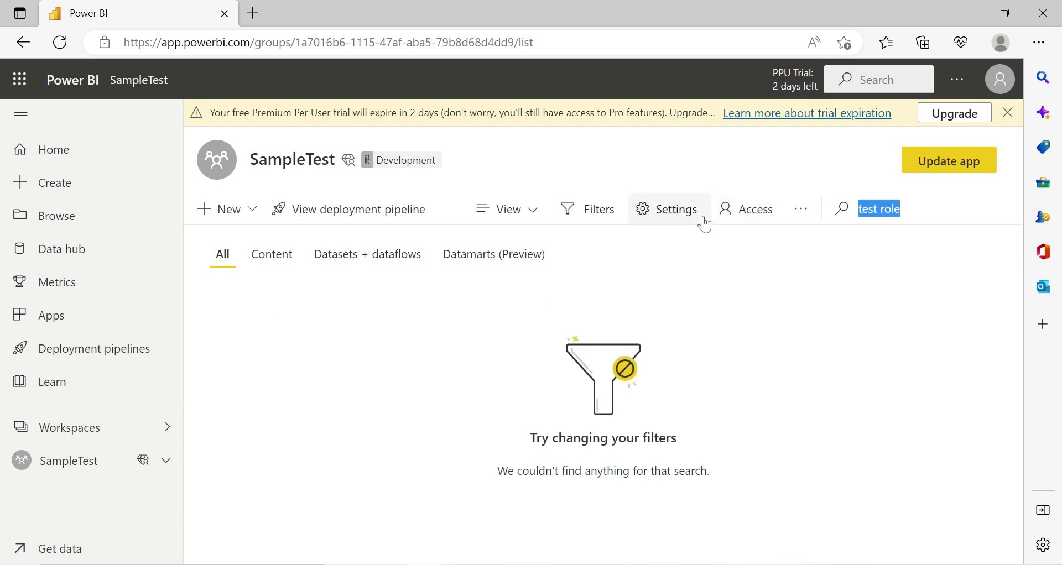
pyautogui.write('test')
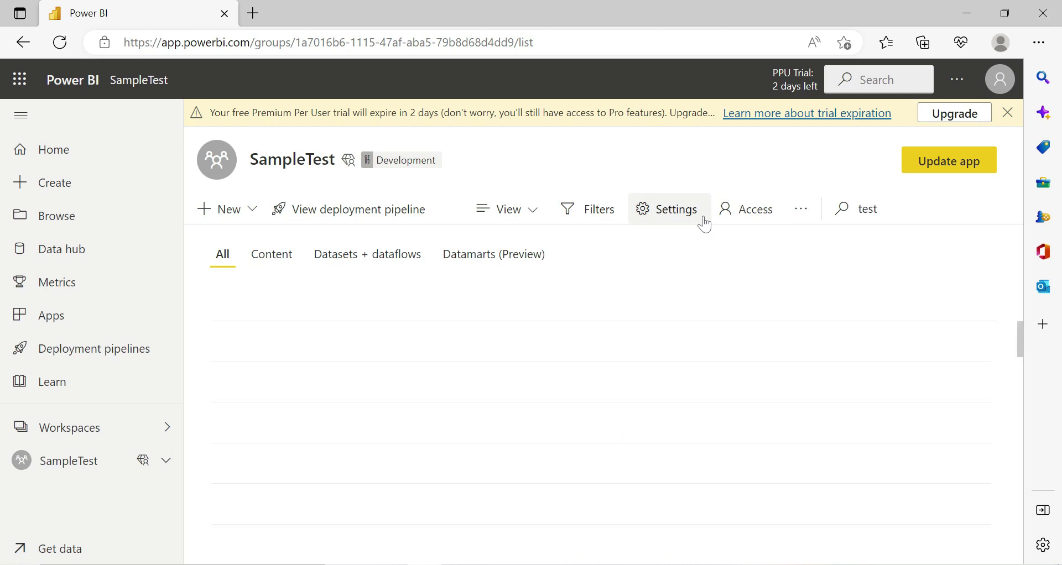
# Search the workspace for "role" and open the TestRole report.
pyautogui.hotkey('ctrl', 'a')
pyautogui.write('role')
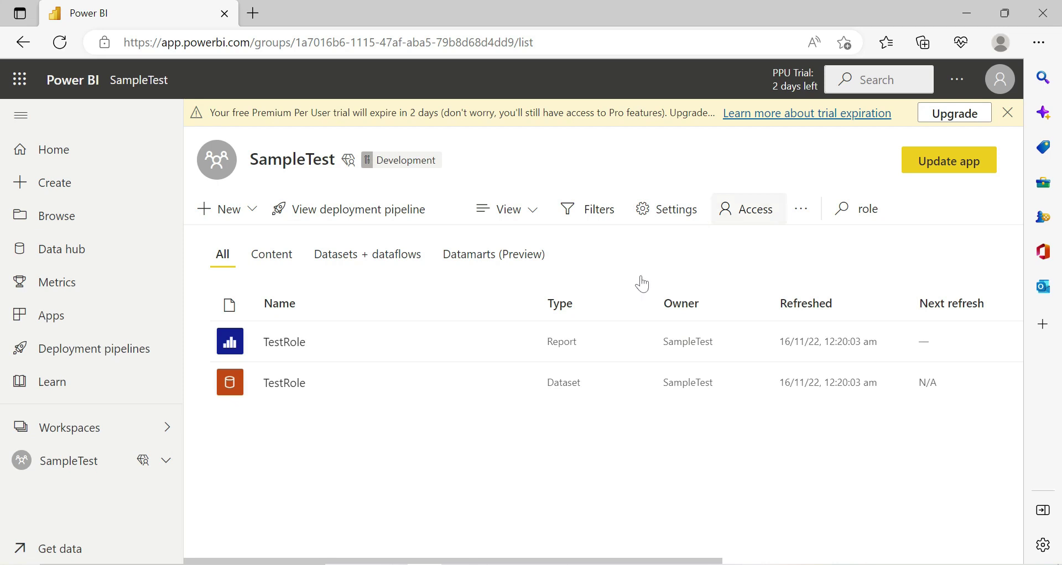
pyautogui.click(287, 343)
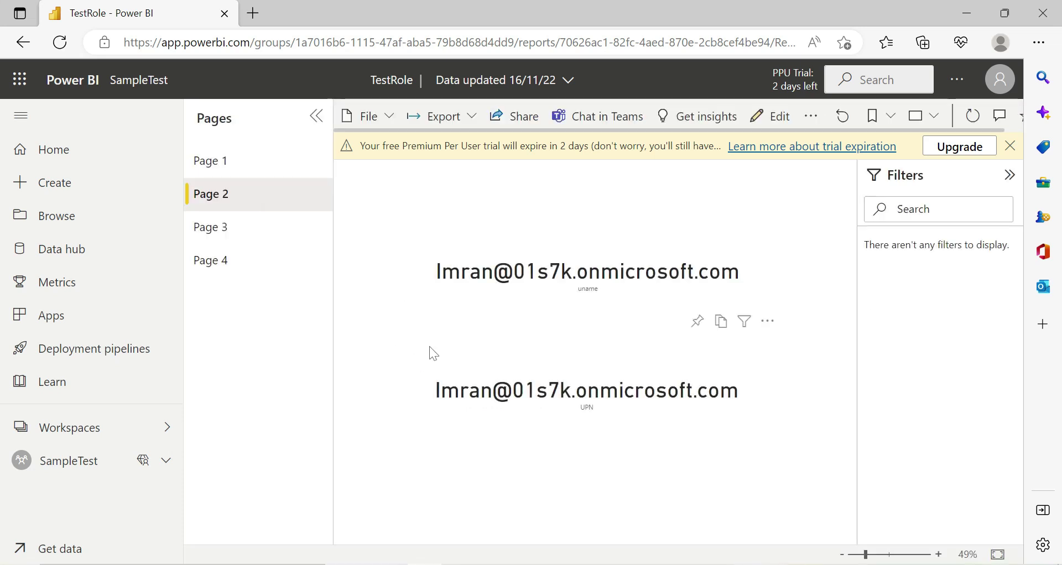
# Select the published uname card and compare it with the USERNAME() description on slide 3 in PowerPoint.
pyautogui.click(575, 294)
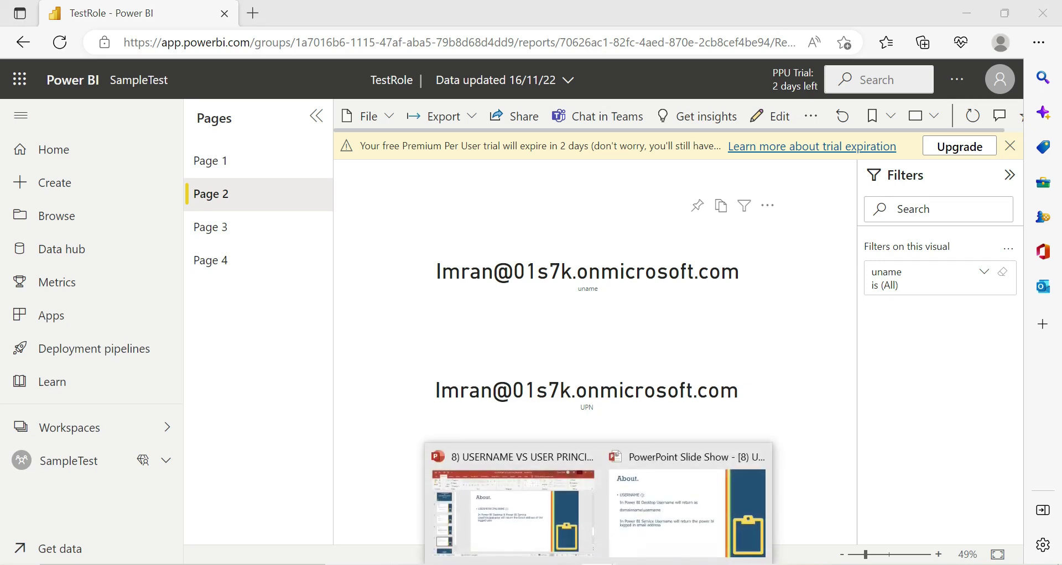
pyautogui.click(527, 532)
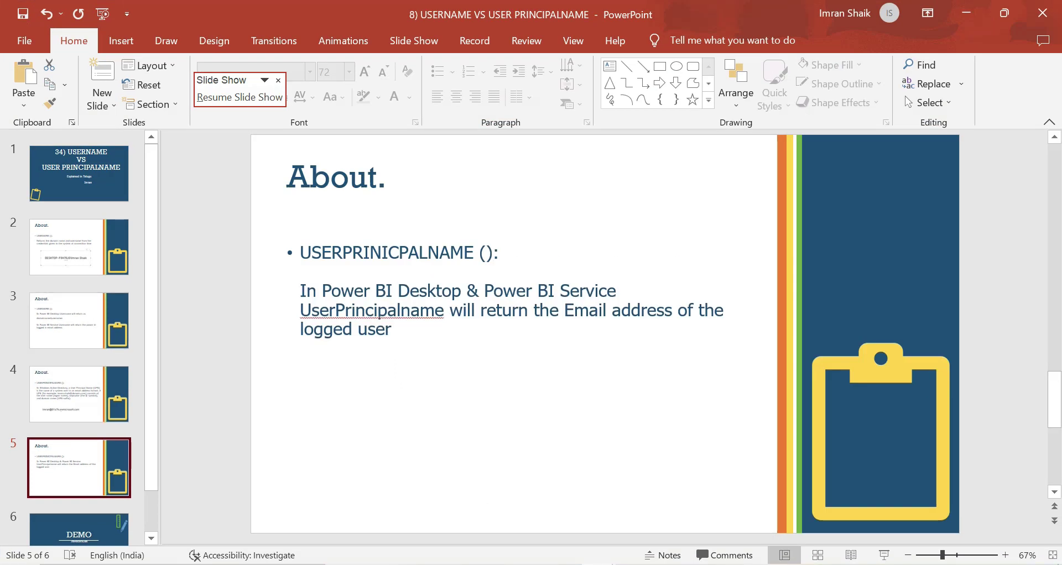
pyautogui.click(51, 305)
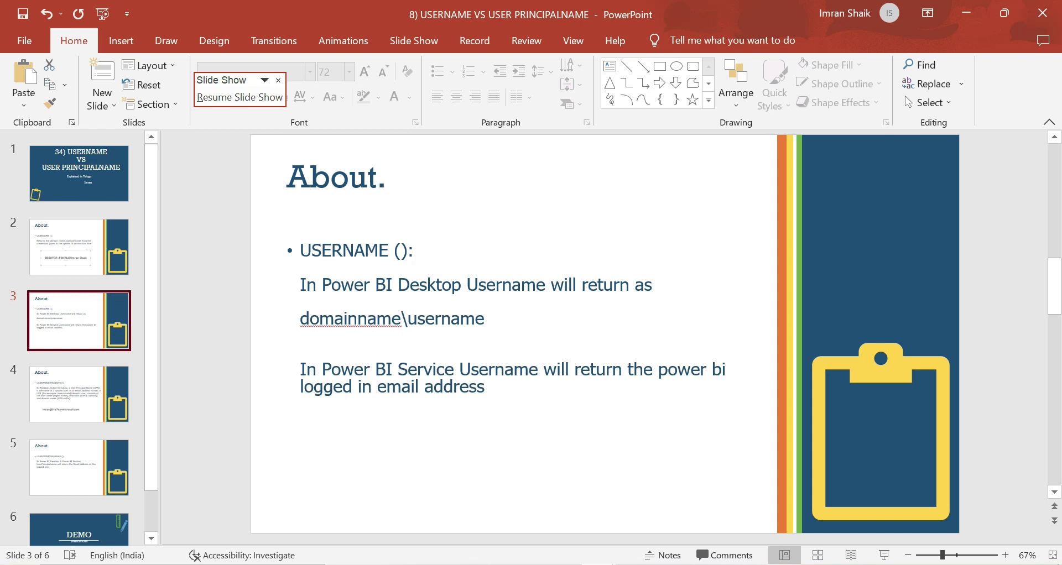
# Return to Power BI Desktop, dismiss the publishing message and delete the UPN card from Page 2.
pyautogui.click(490, 535)
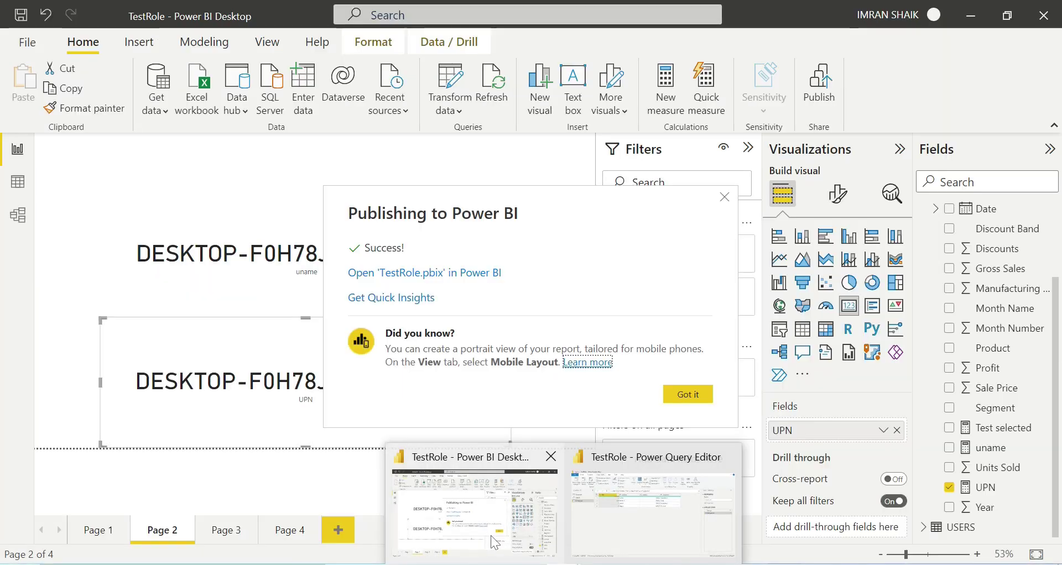
pyautogui.click(673, 392)
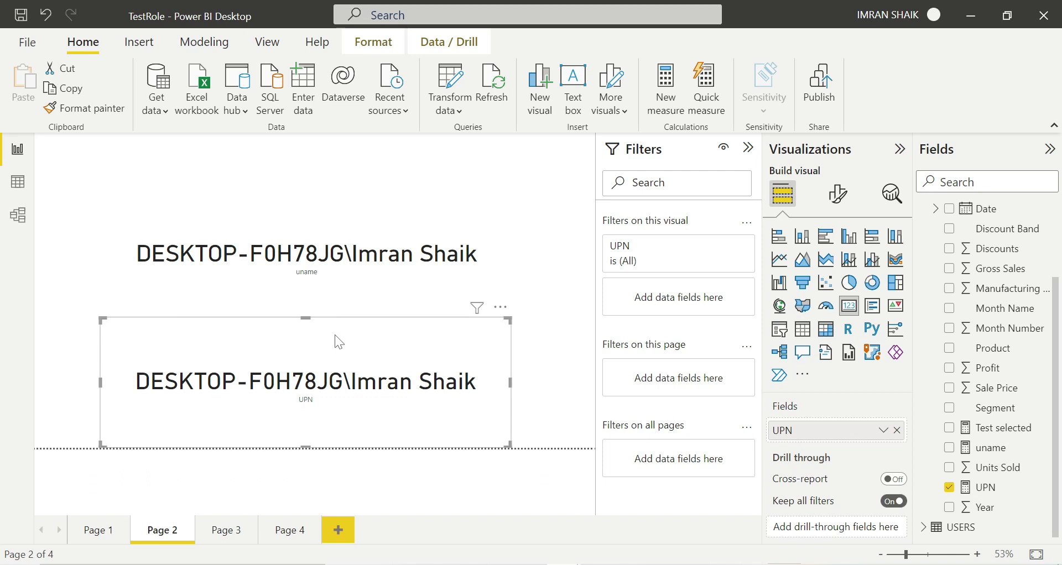
pyautogui.press('Delete')
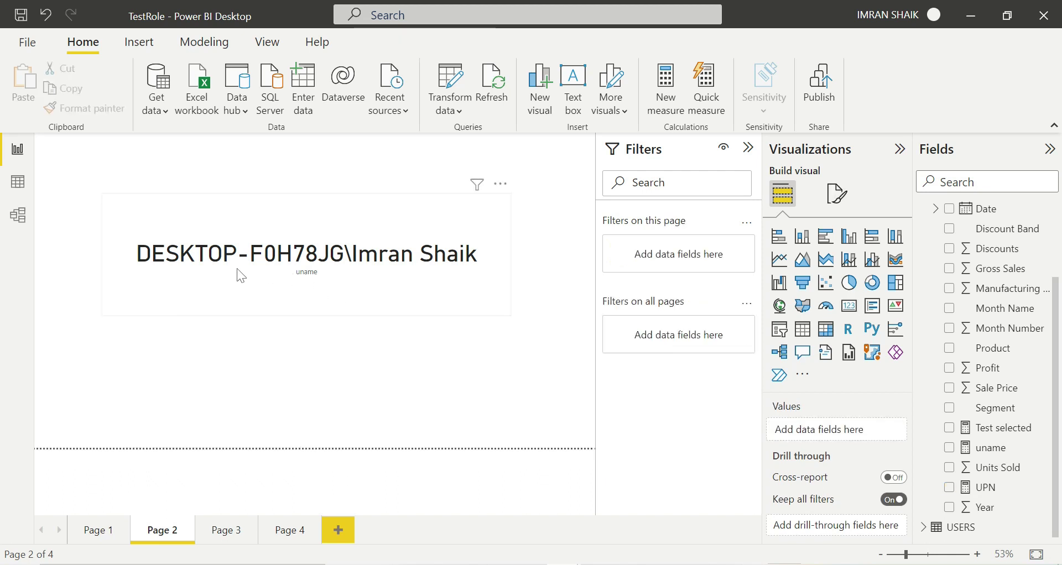
# Select the uname card and compare it with slide 3 in PowerPoint and the published report in the browser.
pyautogui.click(398, 281)
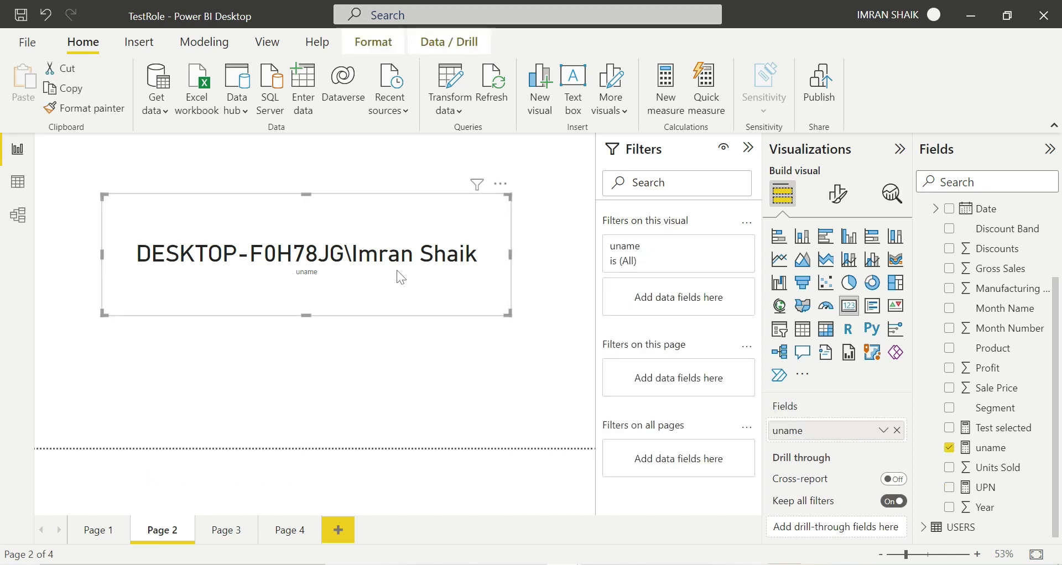
pyautogui.hotkey('alt', 'Tab')
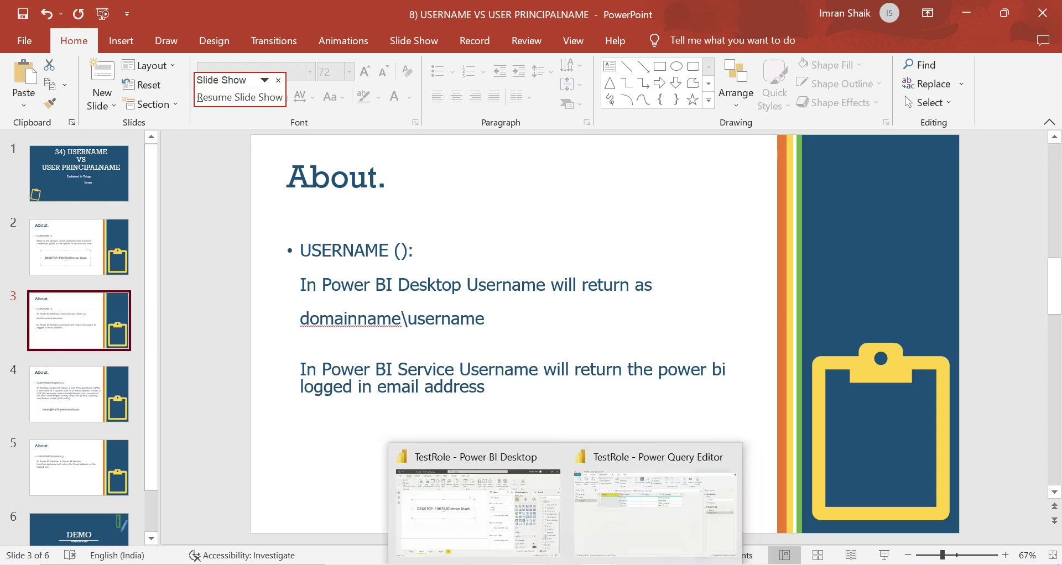
pyautogui.click(491, 489)
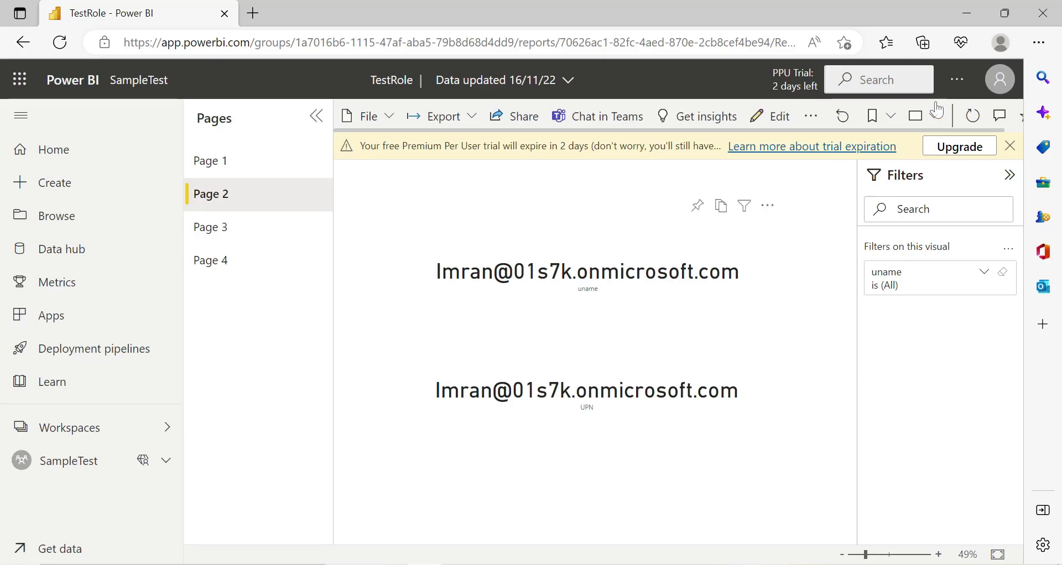
# Display the signed-in account's details in Power BI Desktop and compare its email address with the published report's cards.
pyautogui.moveTo(566, 562)
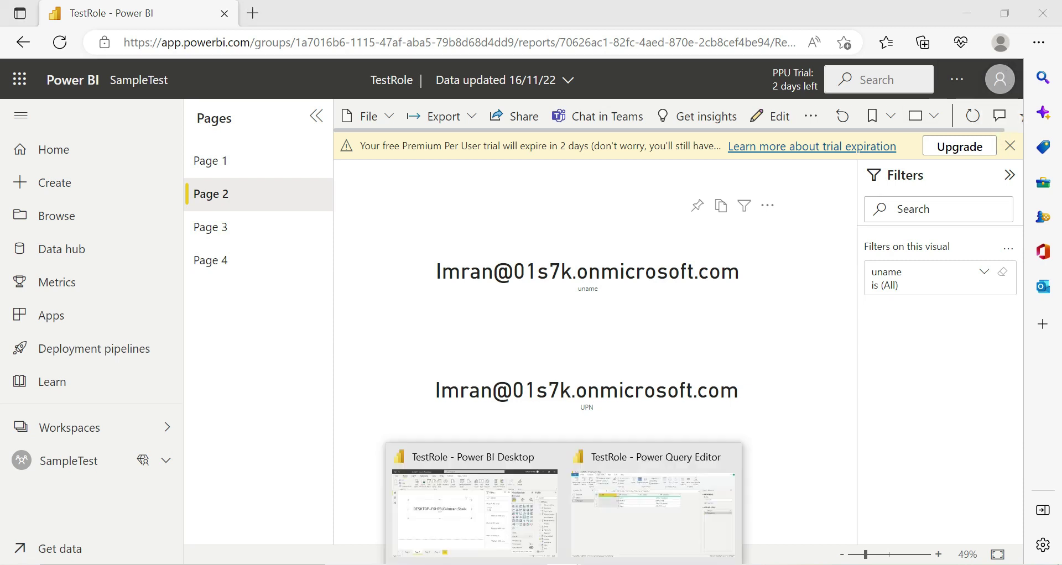
pyautogui.click(480, 497)
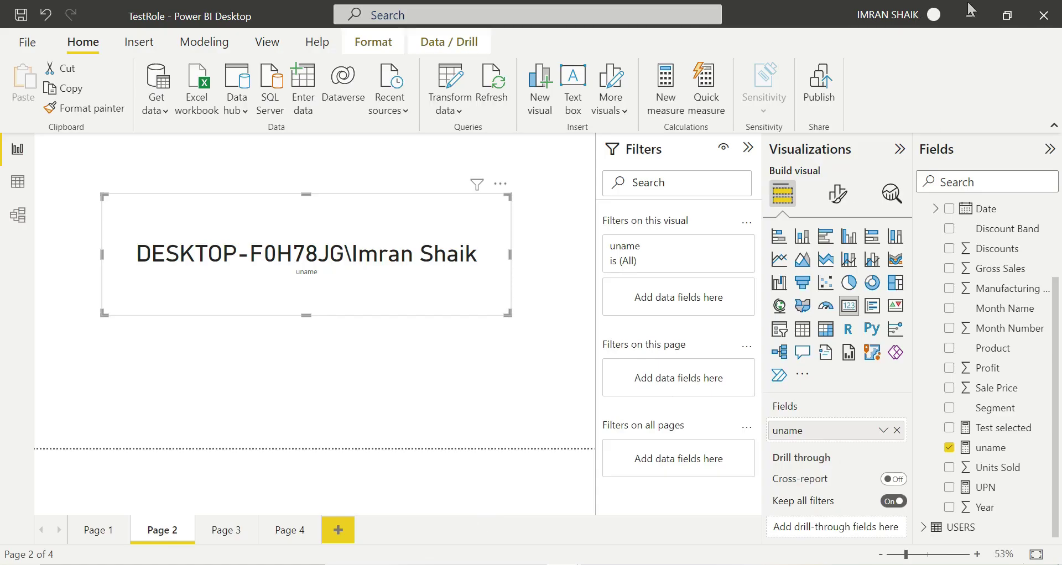
pyautogui.click(933, 16)
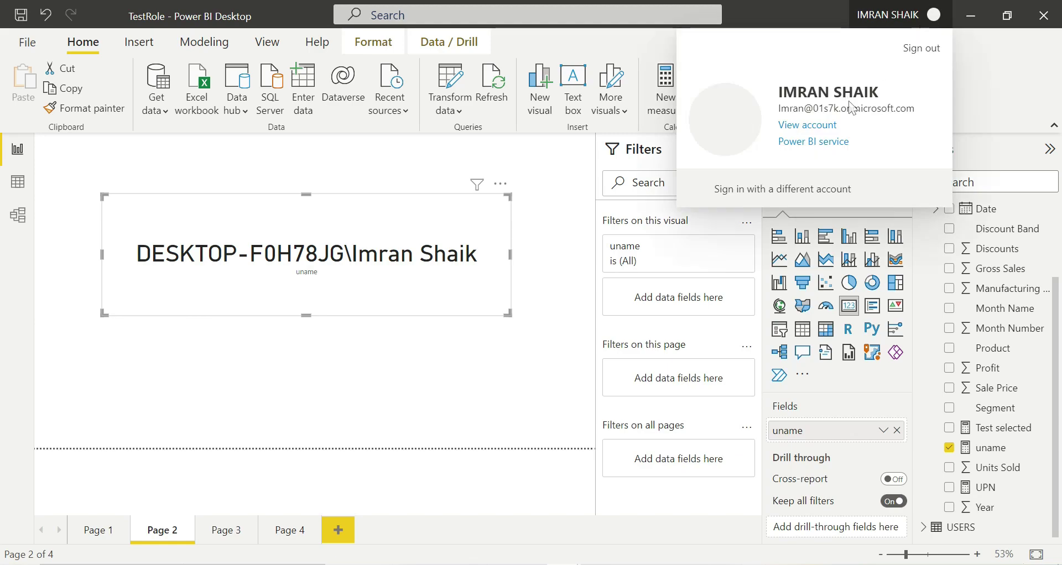
pyautogui.hotkey('alt', 'Tab')
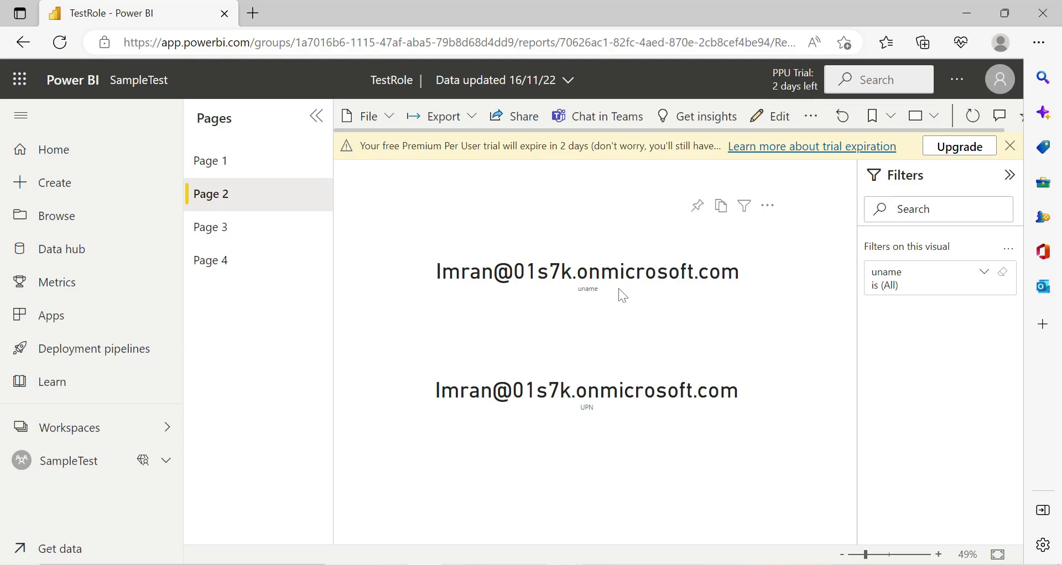
pyautogui.click(961, 18)
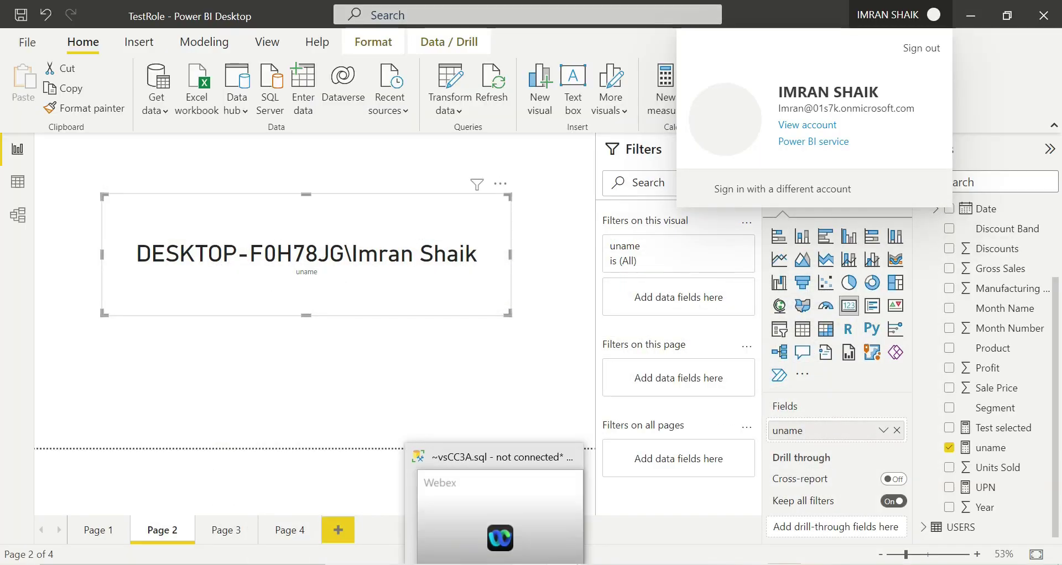
# Show slide 5 on USERPRINCIPALNAME() in PowerPoint again, then return to Power BI Desktop and deselect the uname card.
pyautogui.click(517, 517)
pyautogui.click(128, 401)
pyautogui.press('Down')
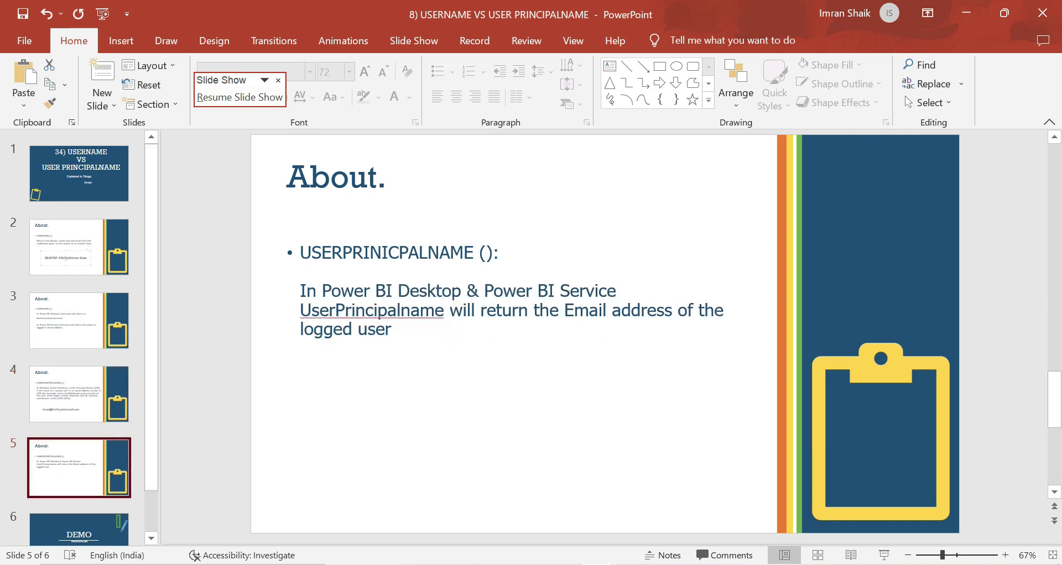
pyautogui.click(966, 13)
pyautogui.click(384, 417)
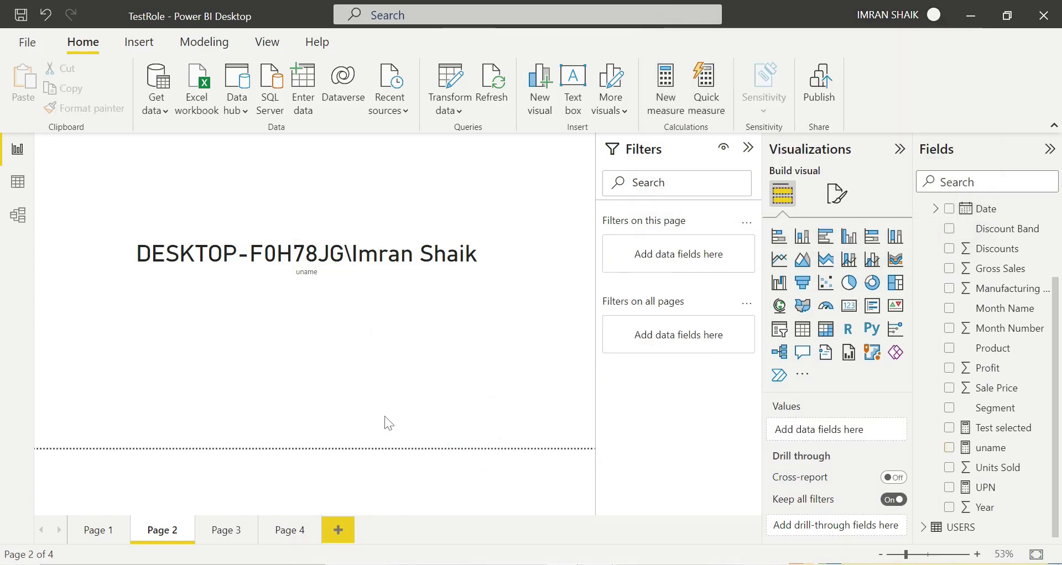